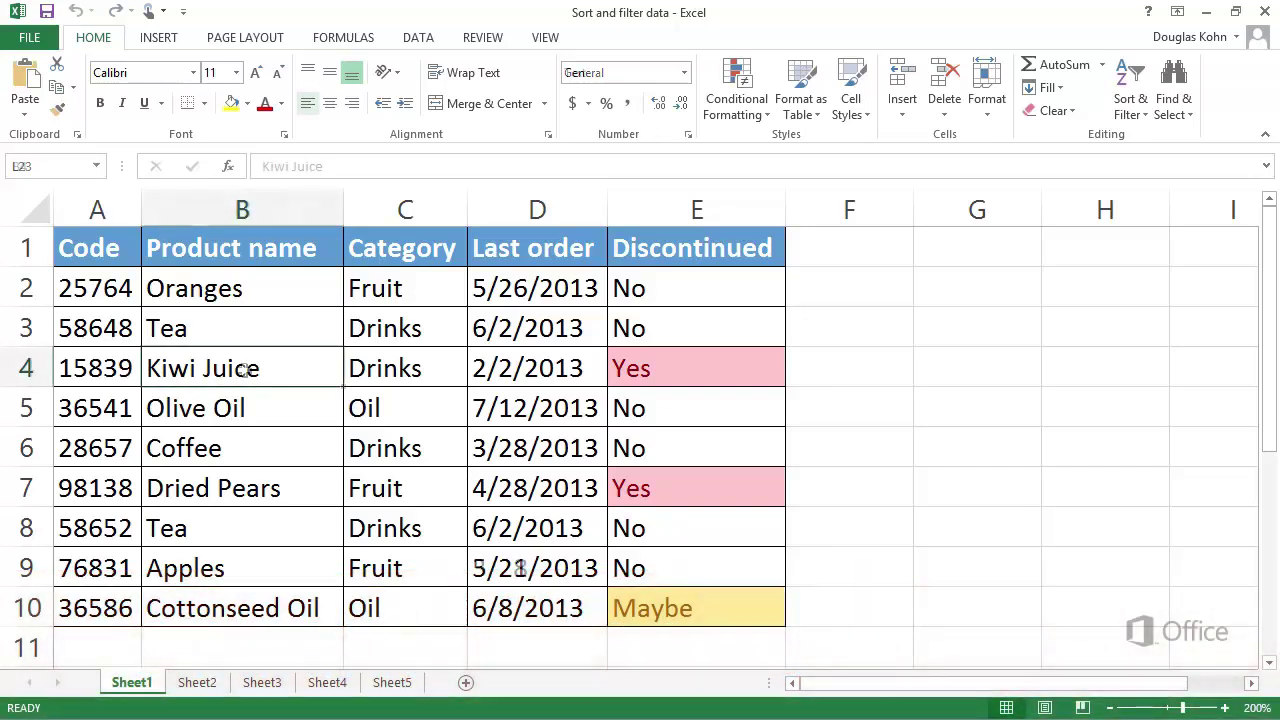
Sort the product table by the Code column from smallest to largest.
click(245, 370)
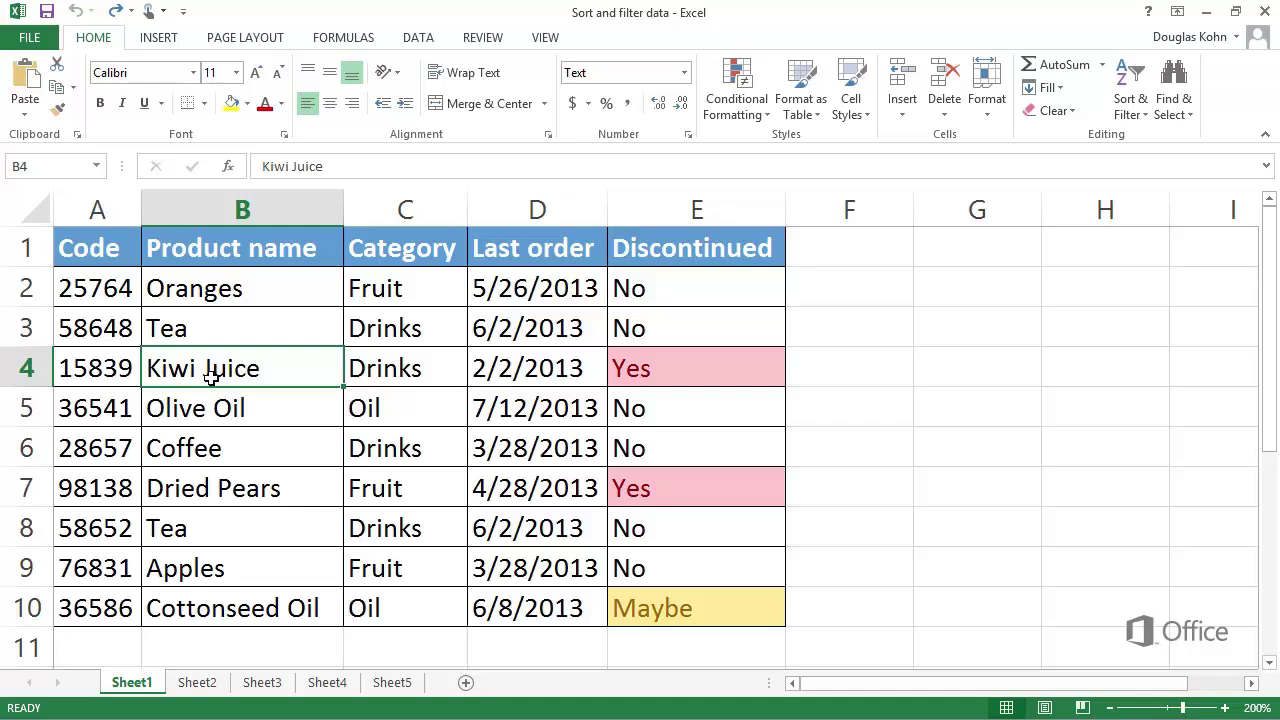
right_click(110, 408)
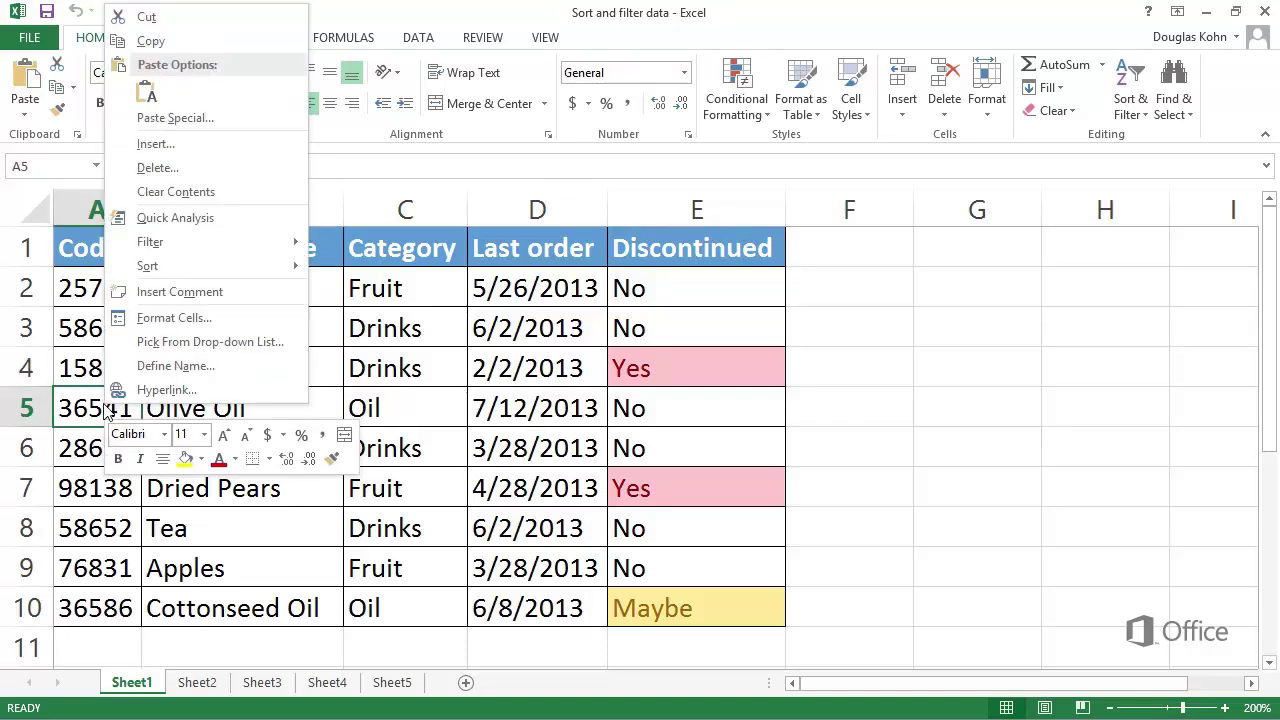
mouse_move(189, 274)
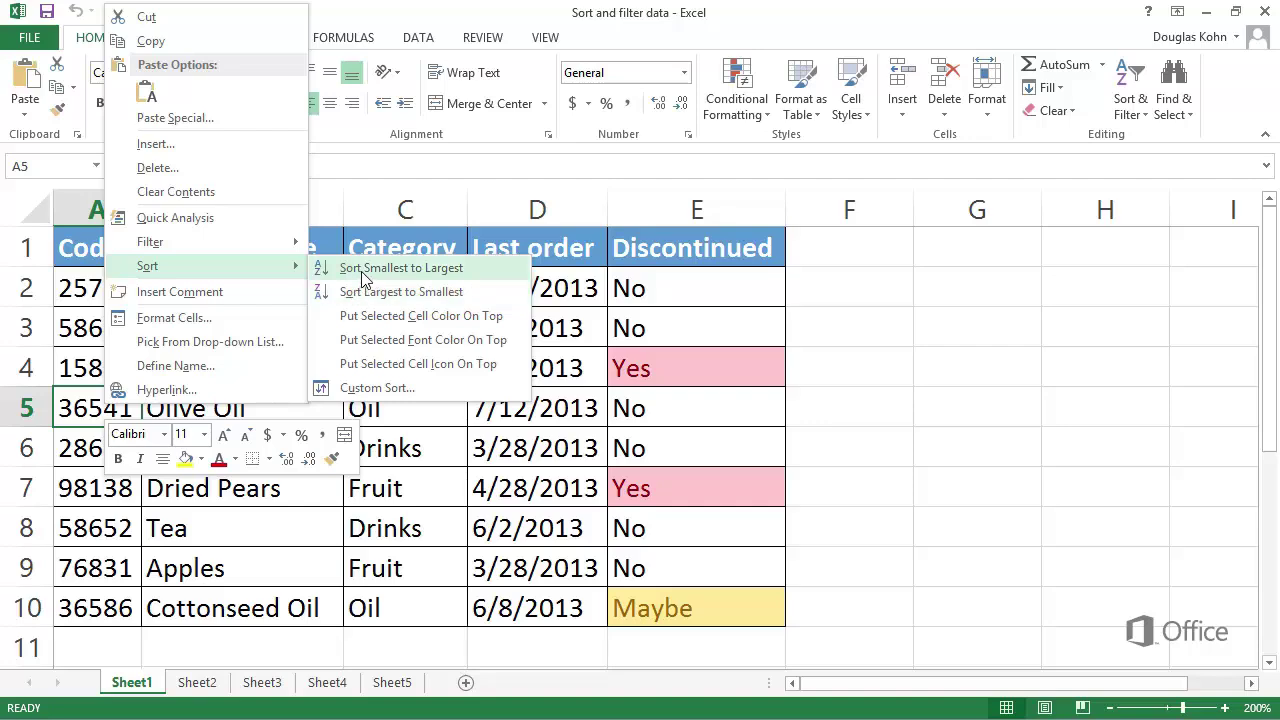
click(366, 272)
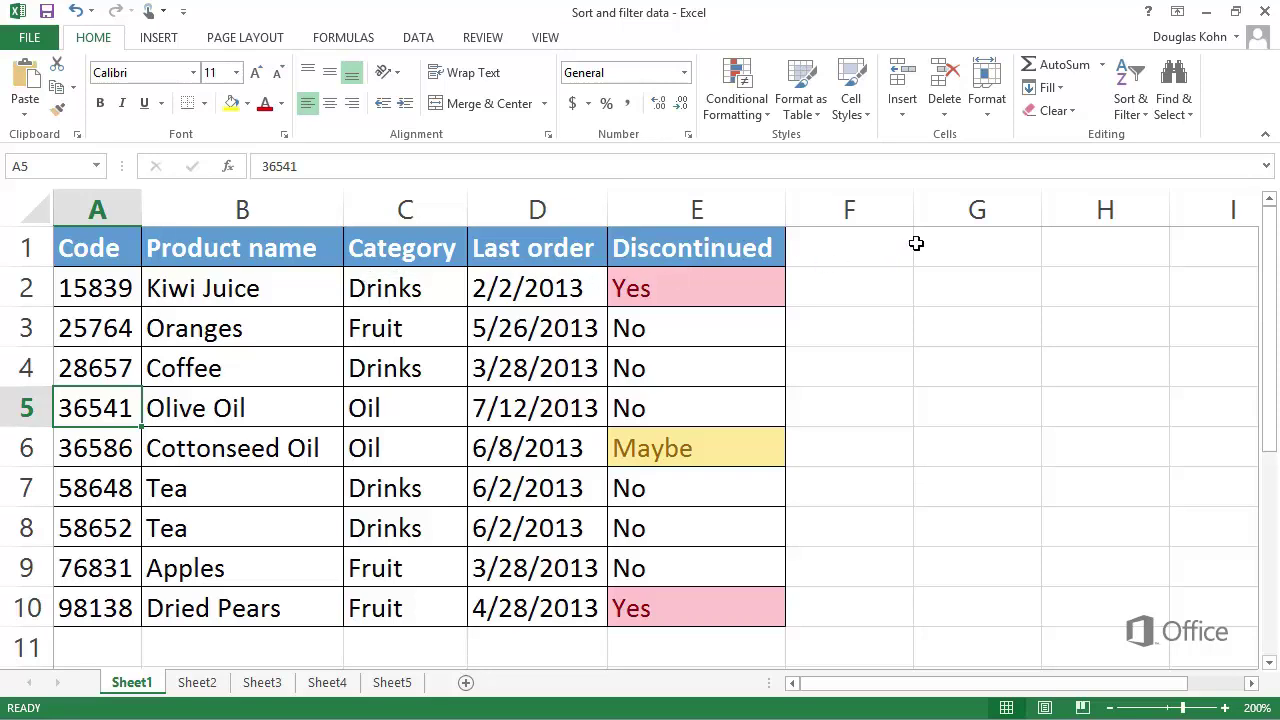
Turn on filtering for the product table and filter the Category column to show only Fruit.
click(1135, 118)
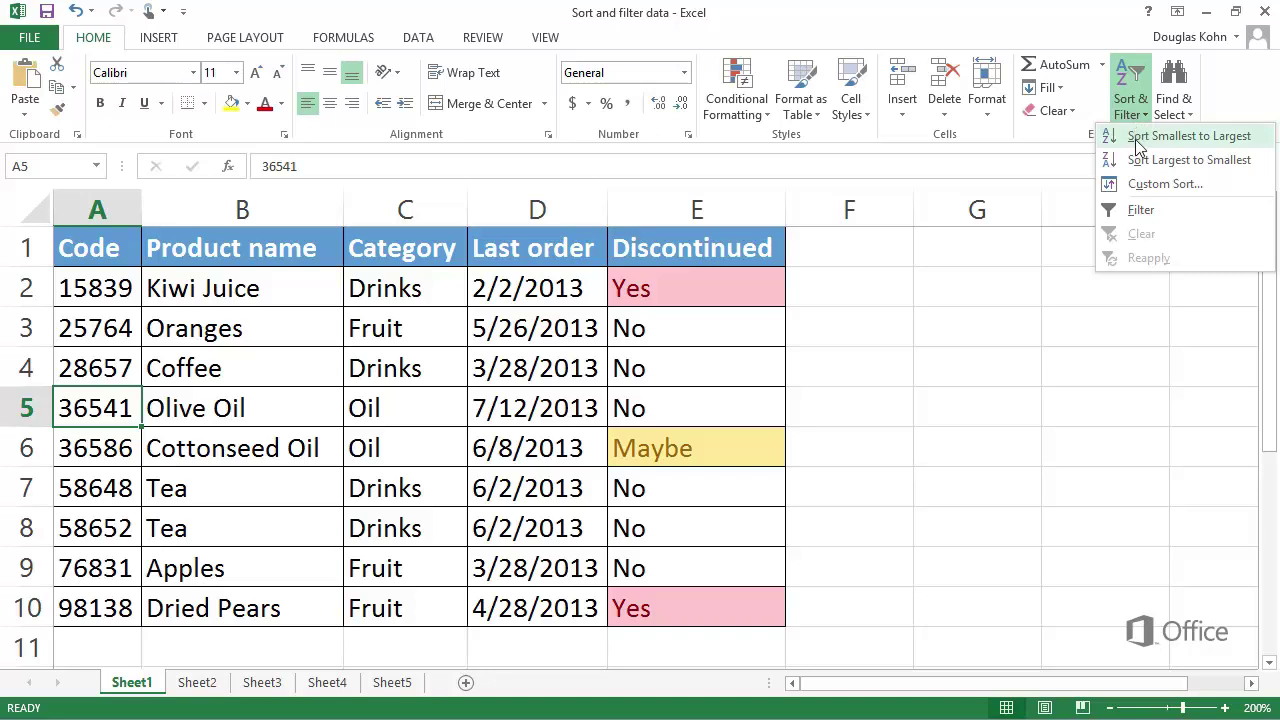
click(1155, 218)
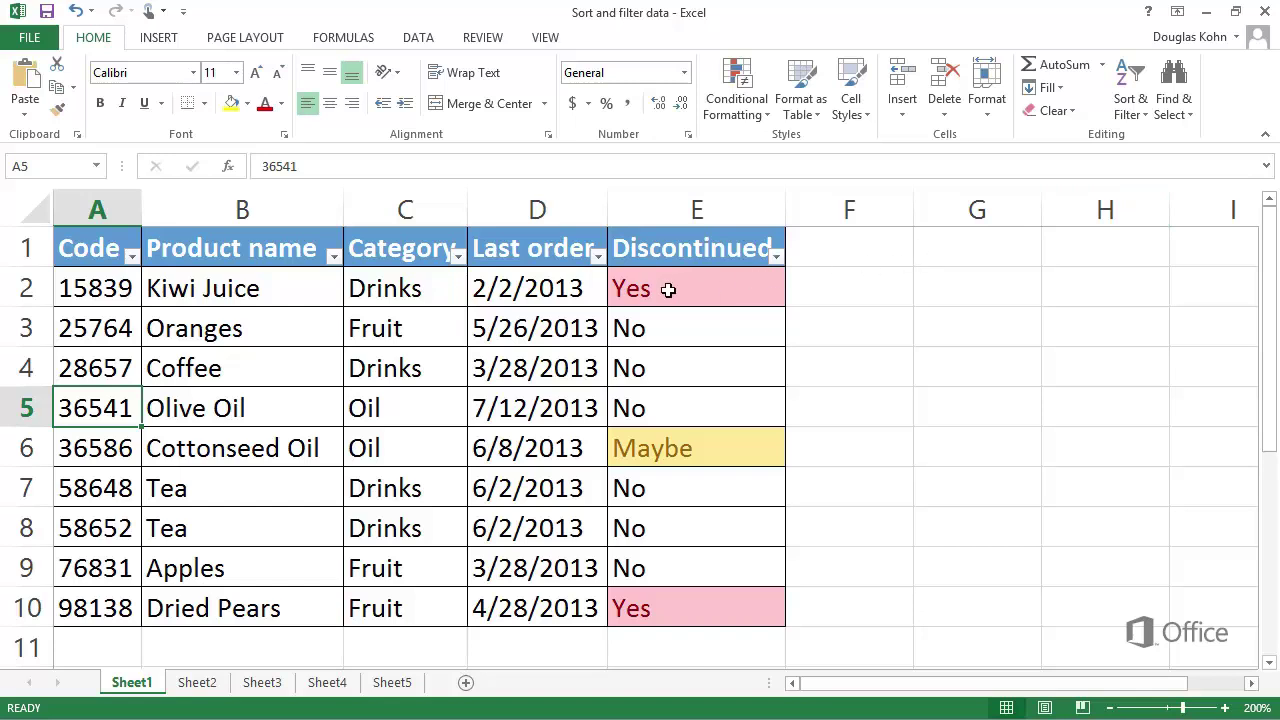
click(458, 257)
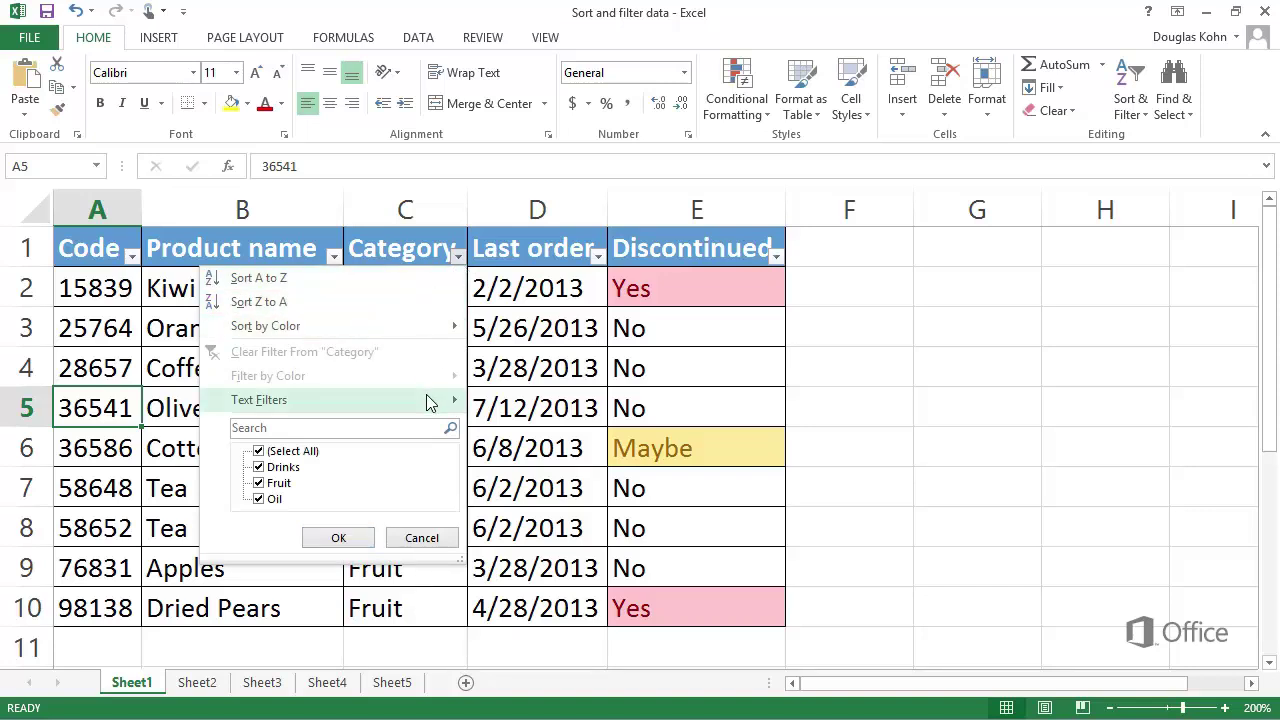
mouse_move(428, 400)
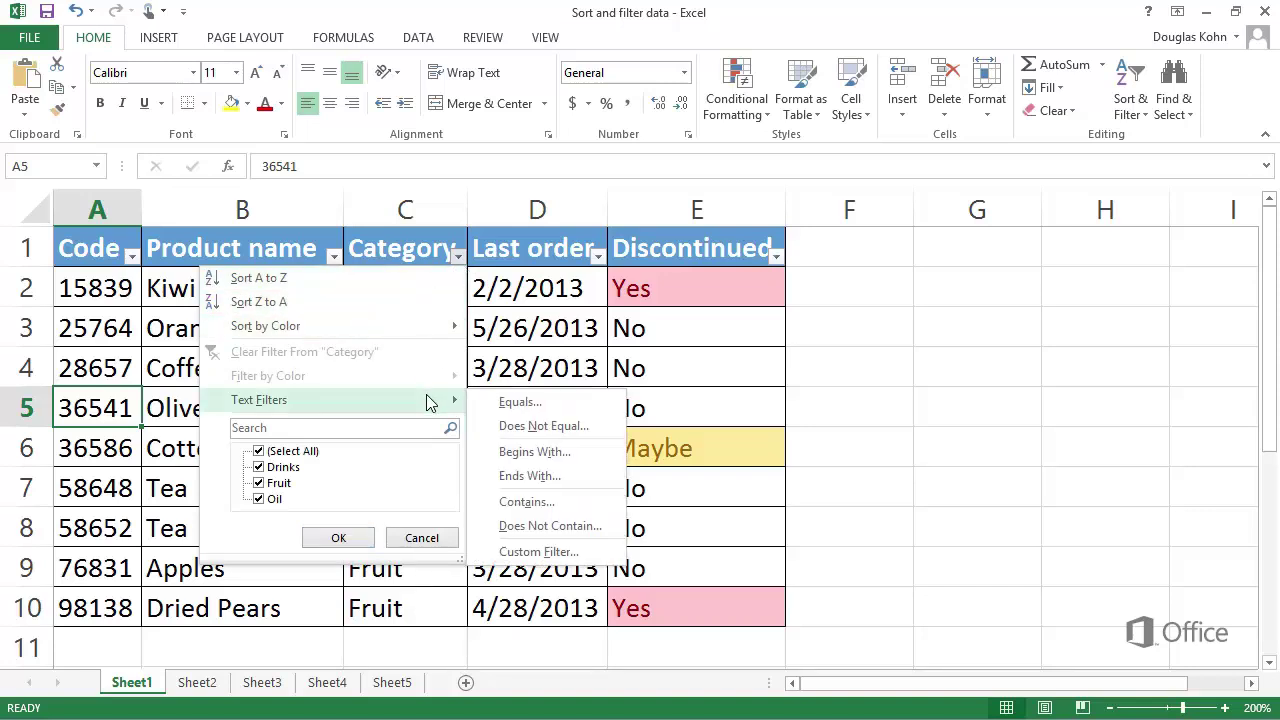
click(262, 456)
click(259, 484)
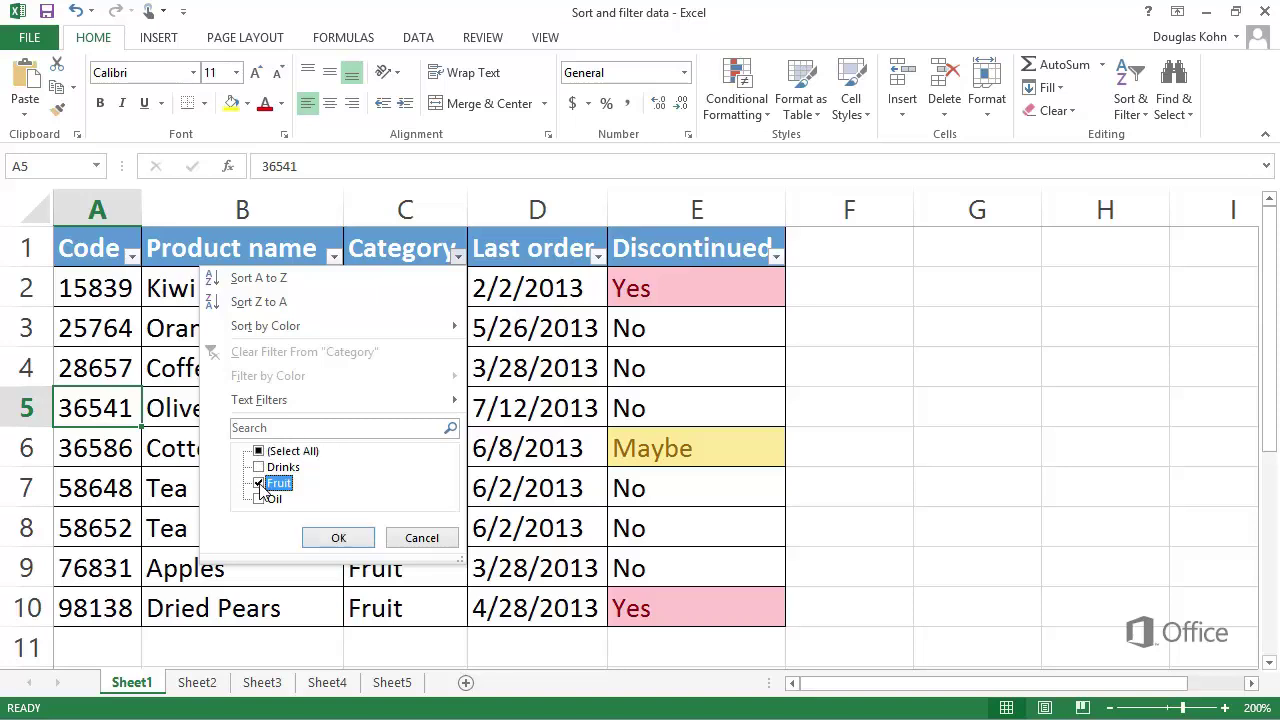
click(334, 539)
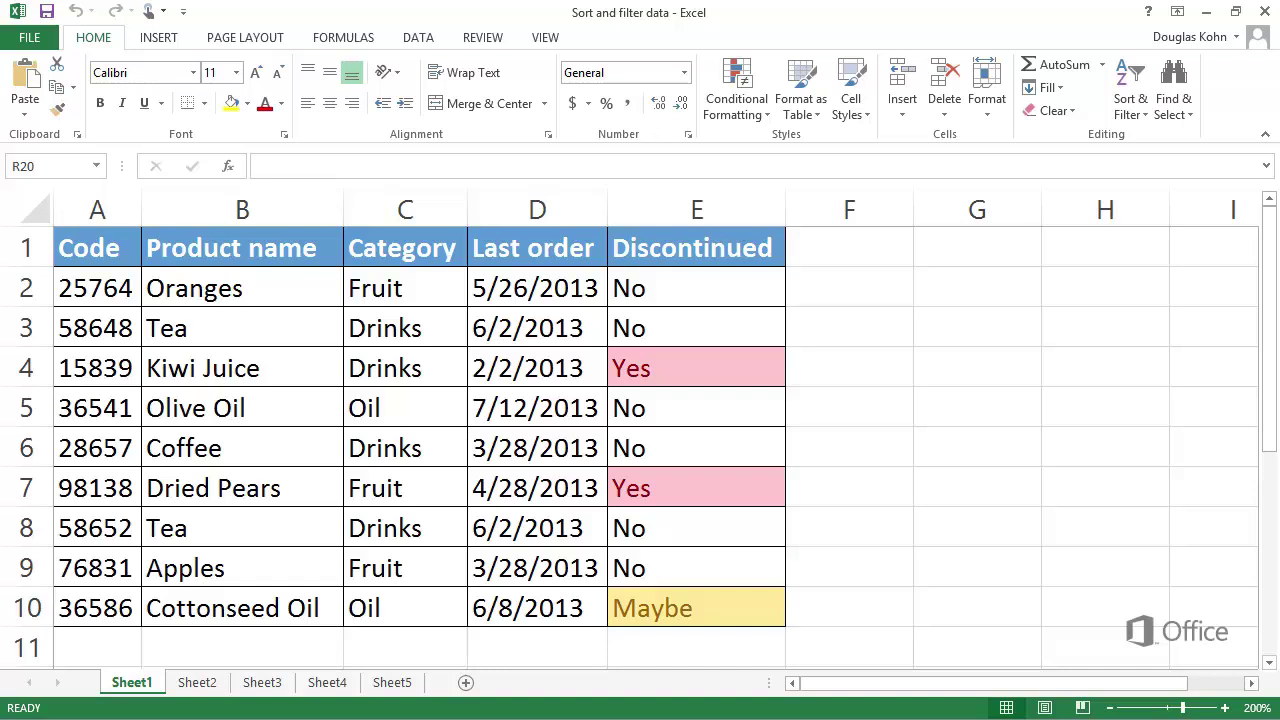
Turn on filtering for the product table and filter the Code column to show only blanks.
click(294, 408)
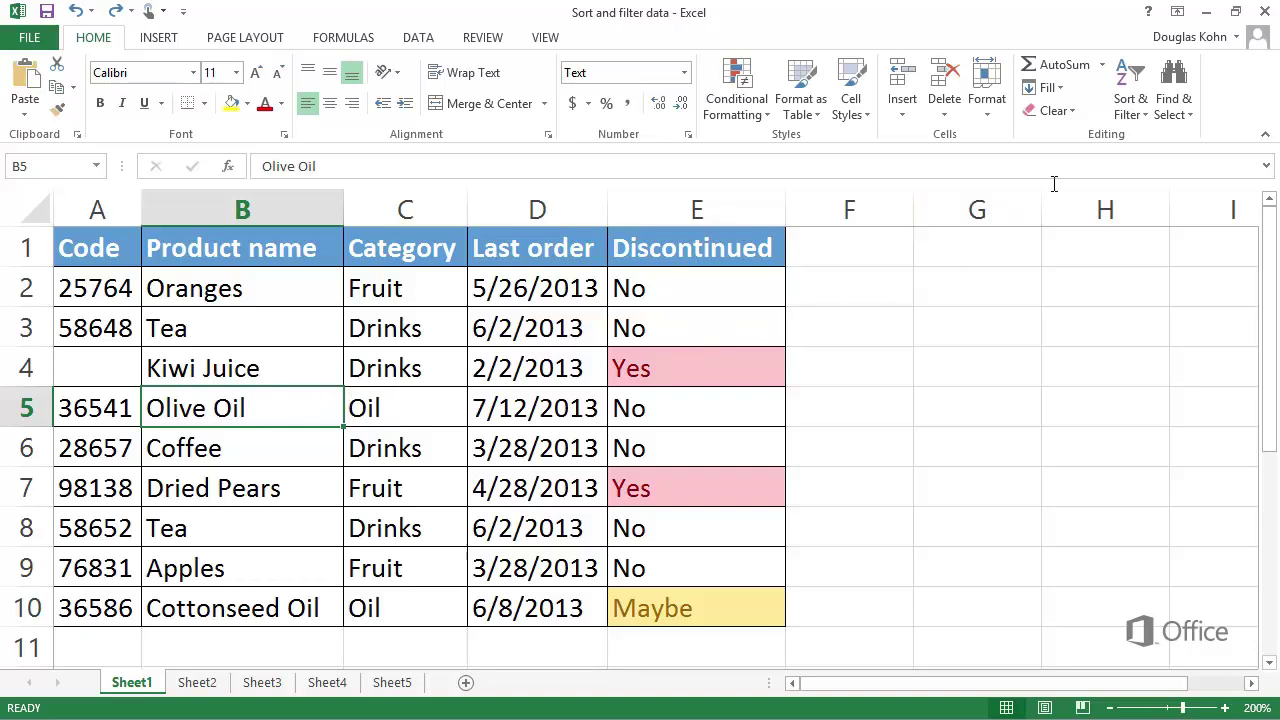
click(1137, 131)
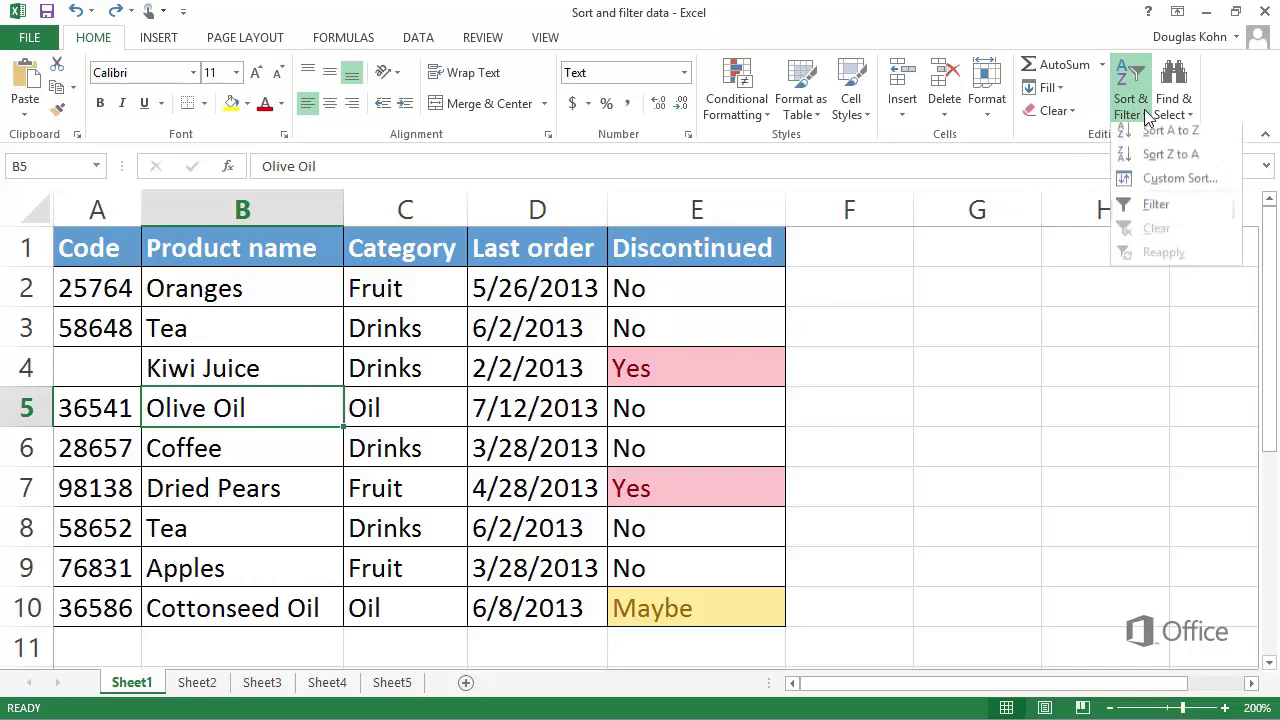
click(1186, 216)
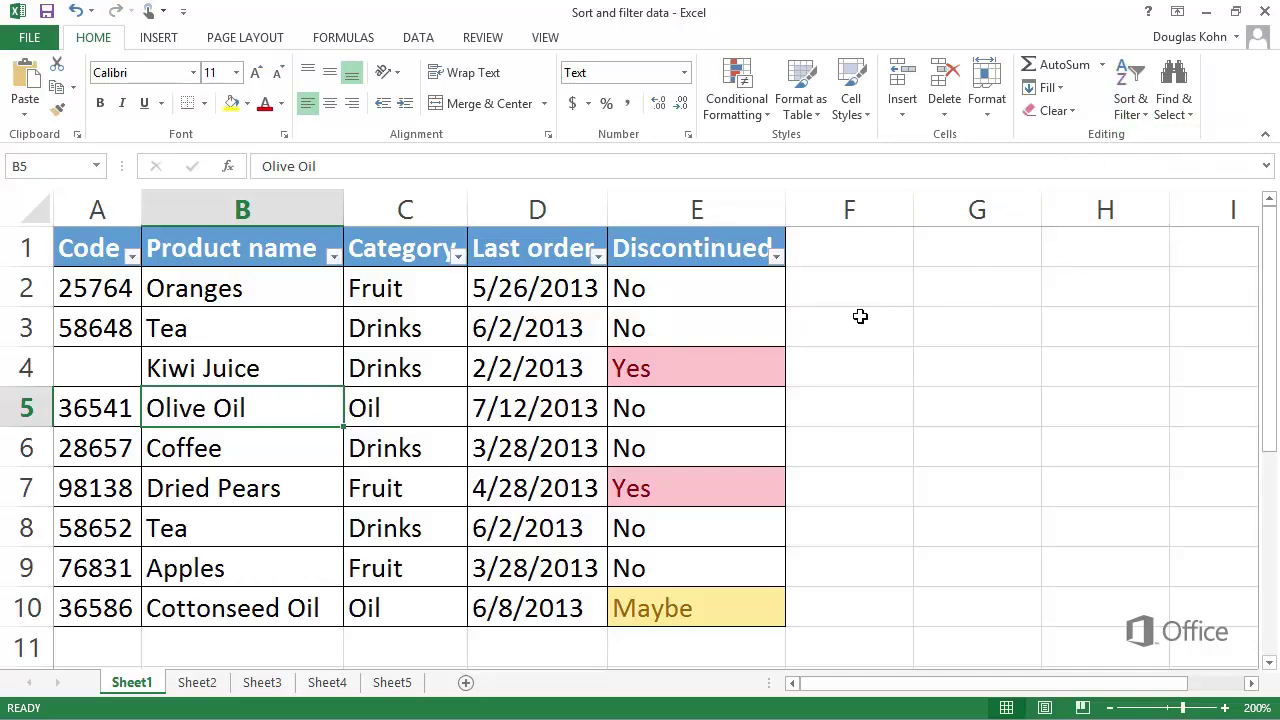
click(132, 257)
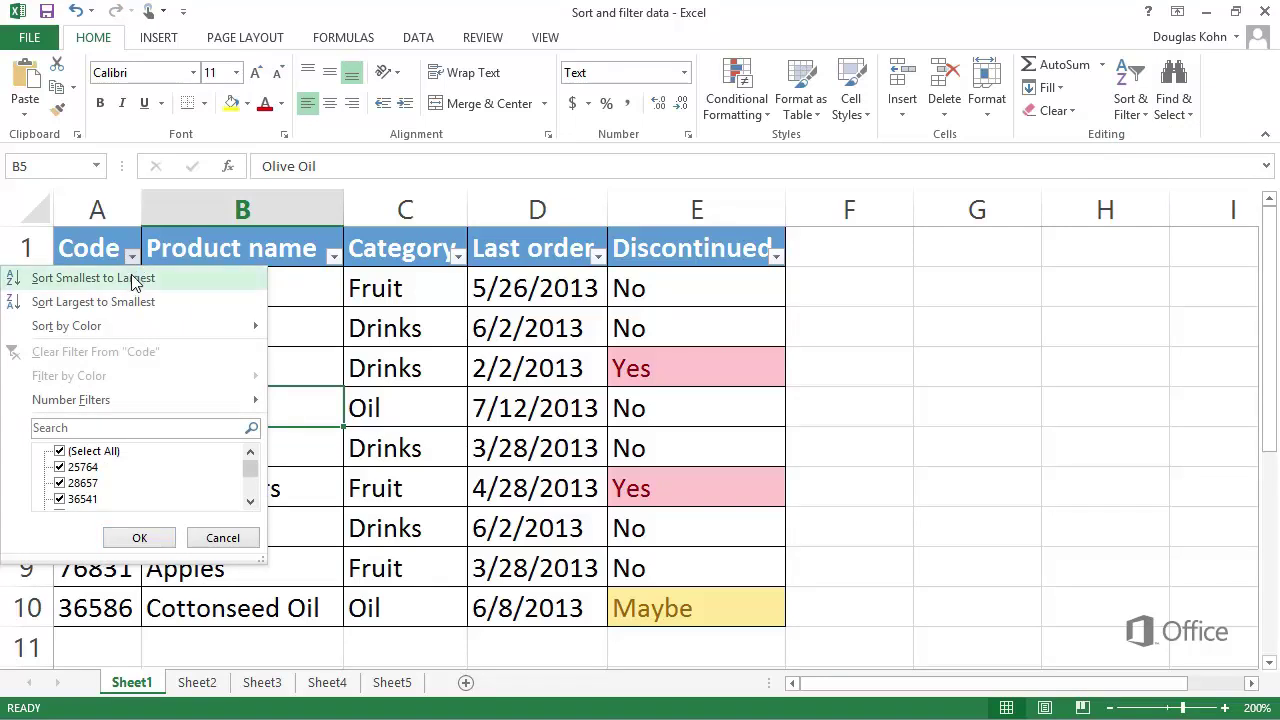
click(60, 452)
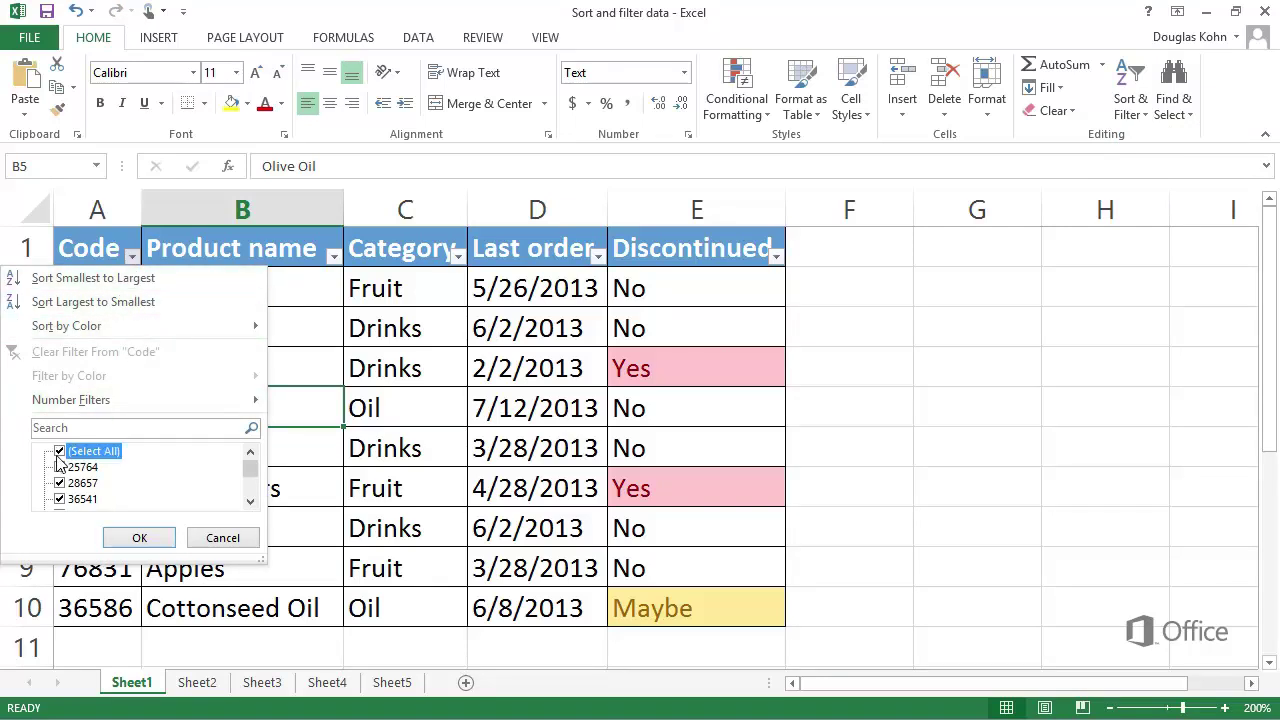
drag(250, 474, 248, 490)
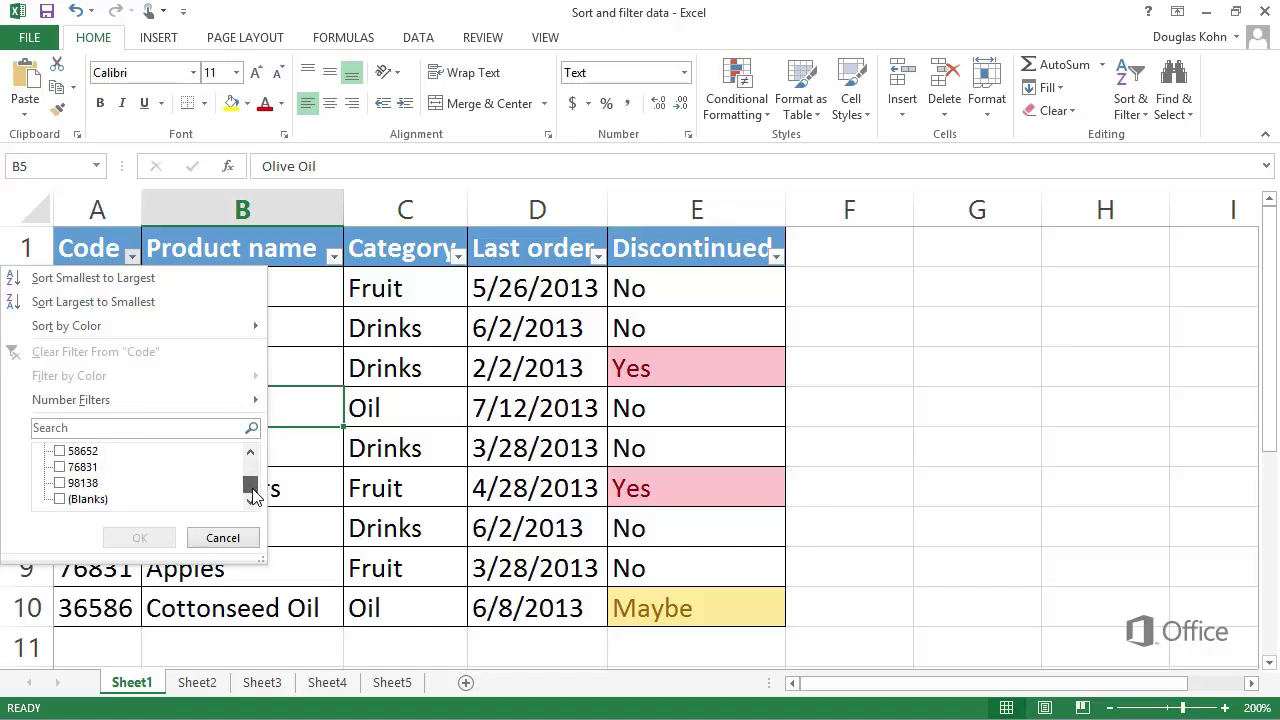
click(60, 499)
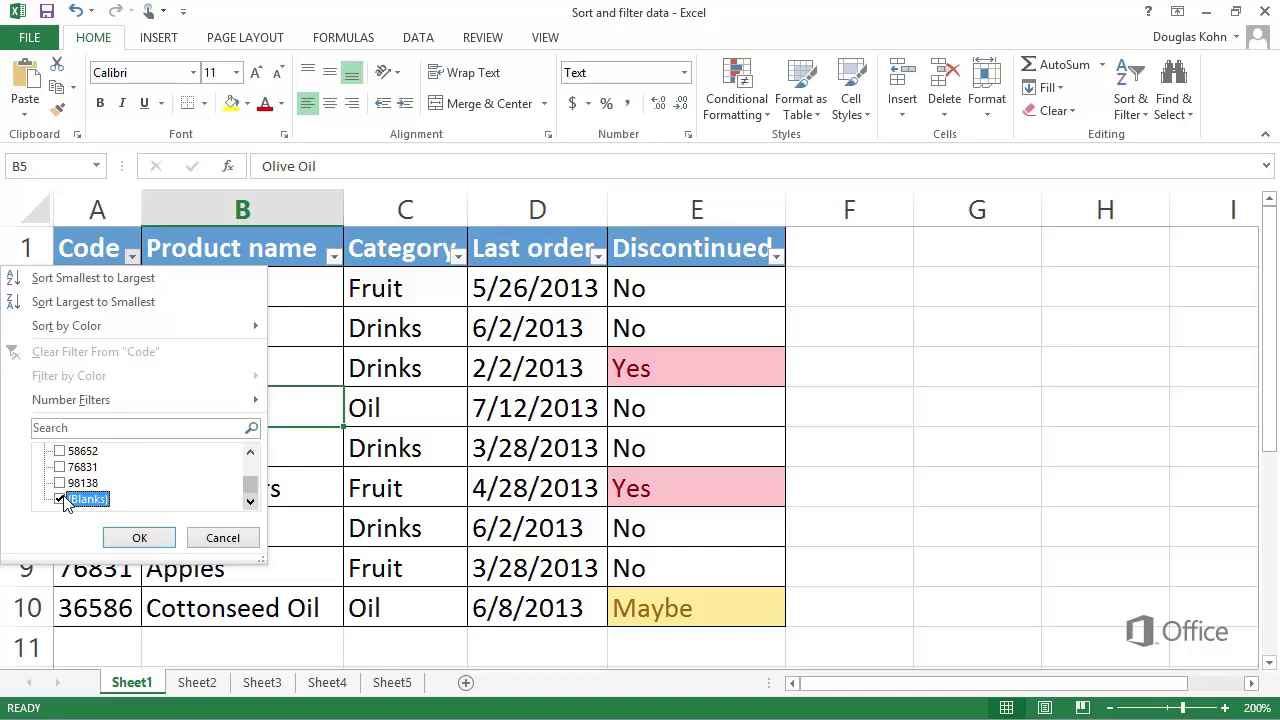
click(139, 537)
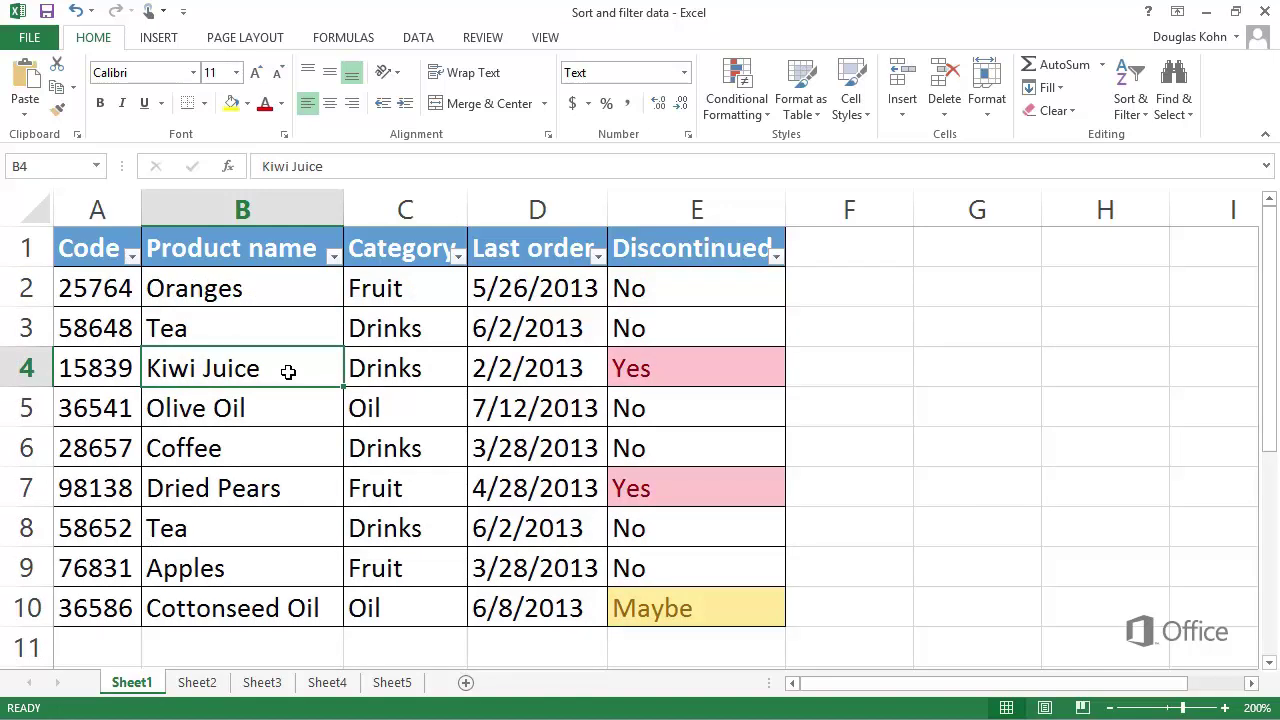
Apply a number filter to the Code column that shows only codes greater than 50000.
click(131, 256)
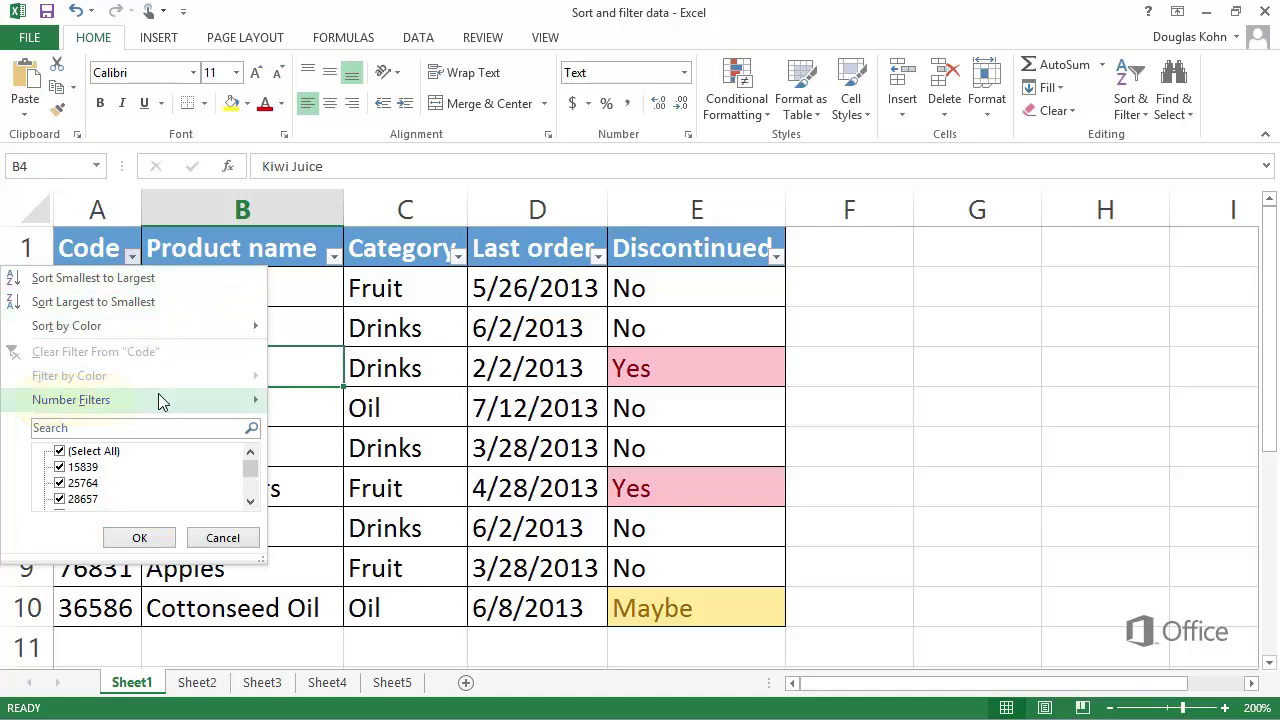
mouse_move(159, 396)
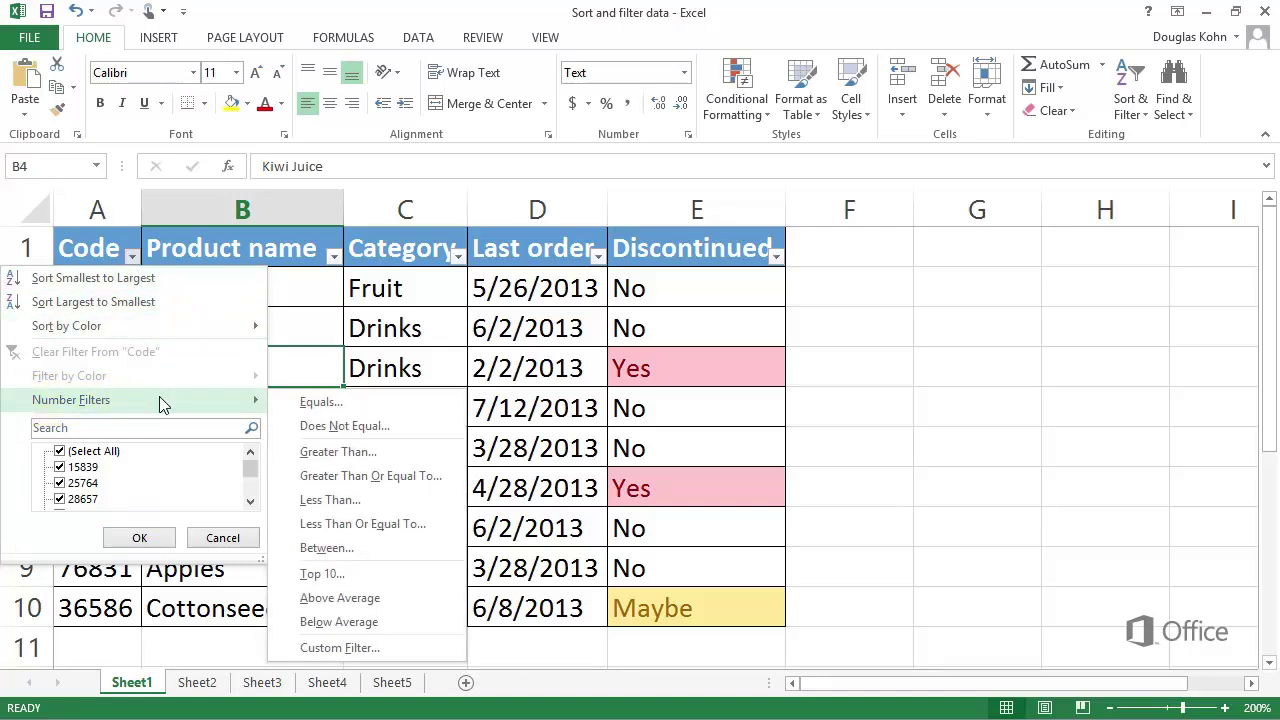
click(305, 456)
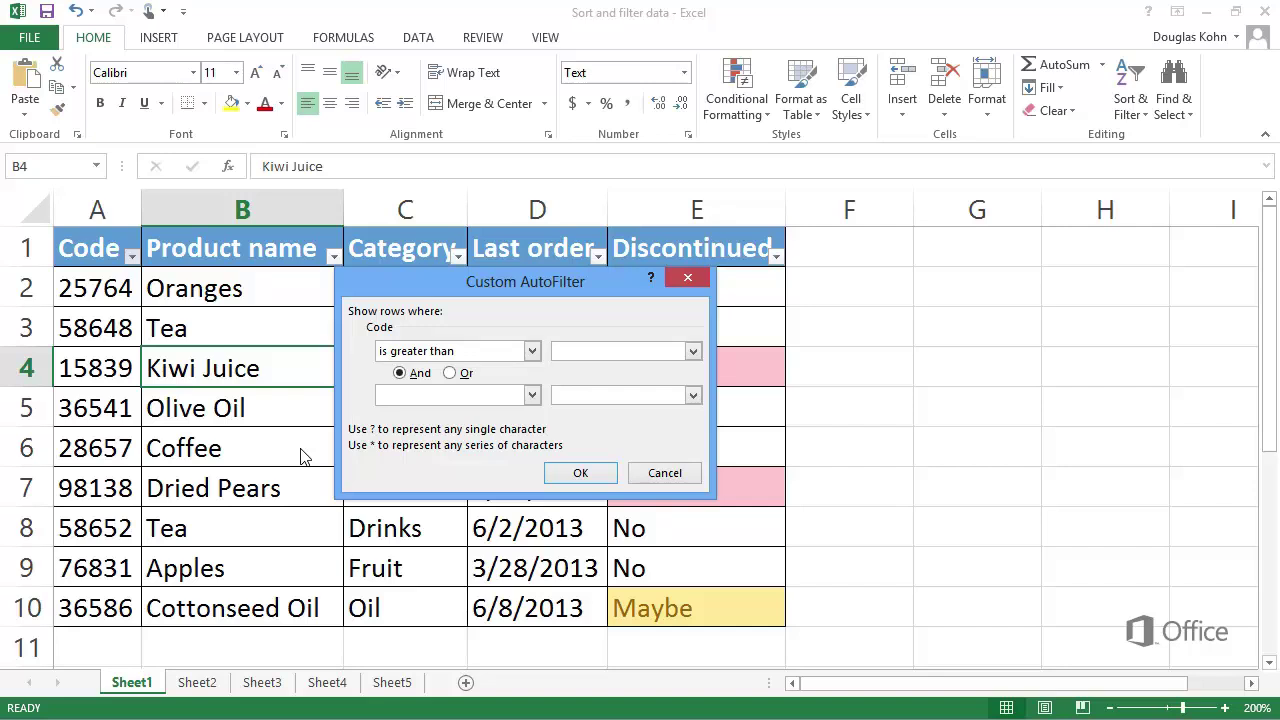
text(50000)
click(578, 476)
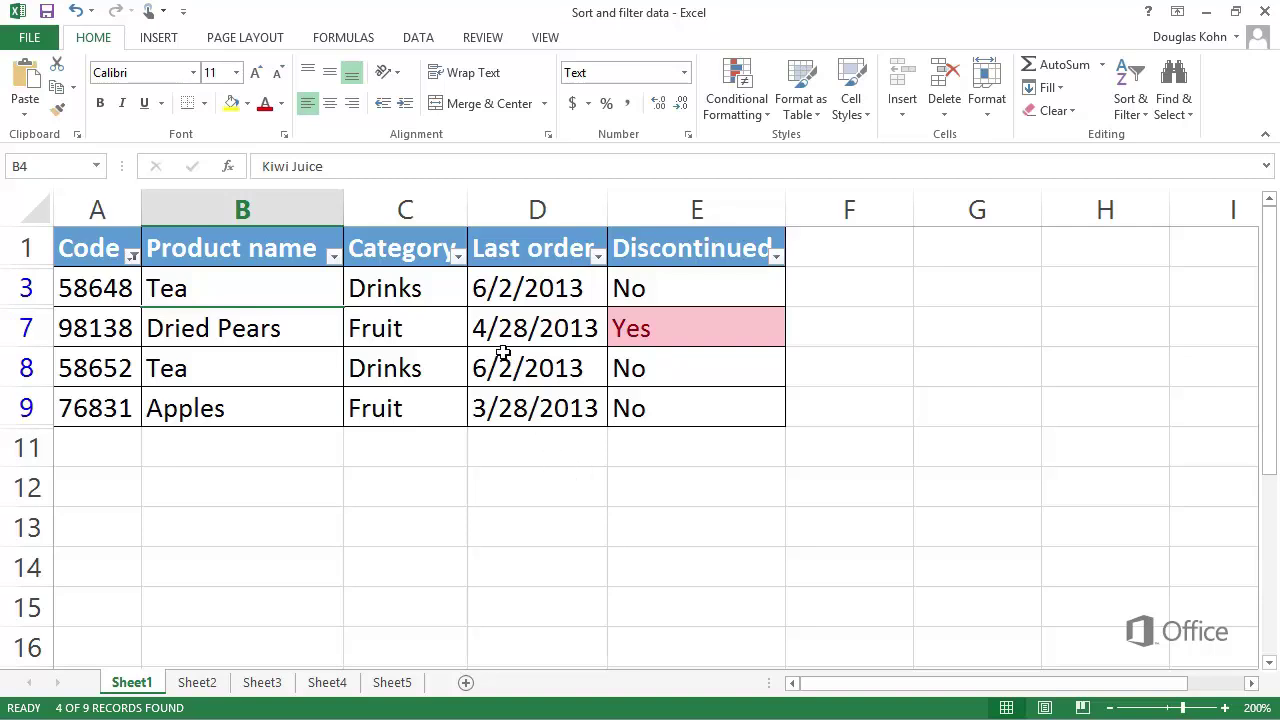
Filter the Category column to exclude Drinks, keeping Fruit selected.
click(458, 257)
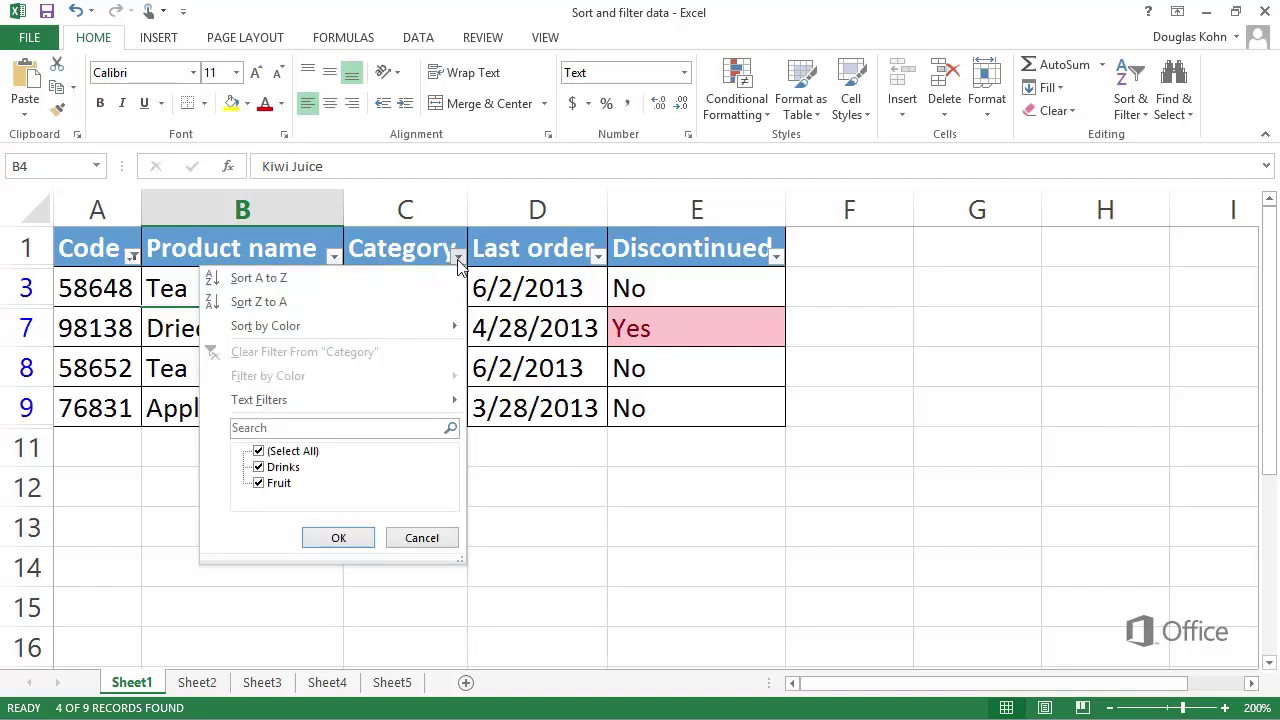
click(259, 467)
click(337, 538)
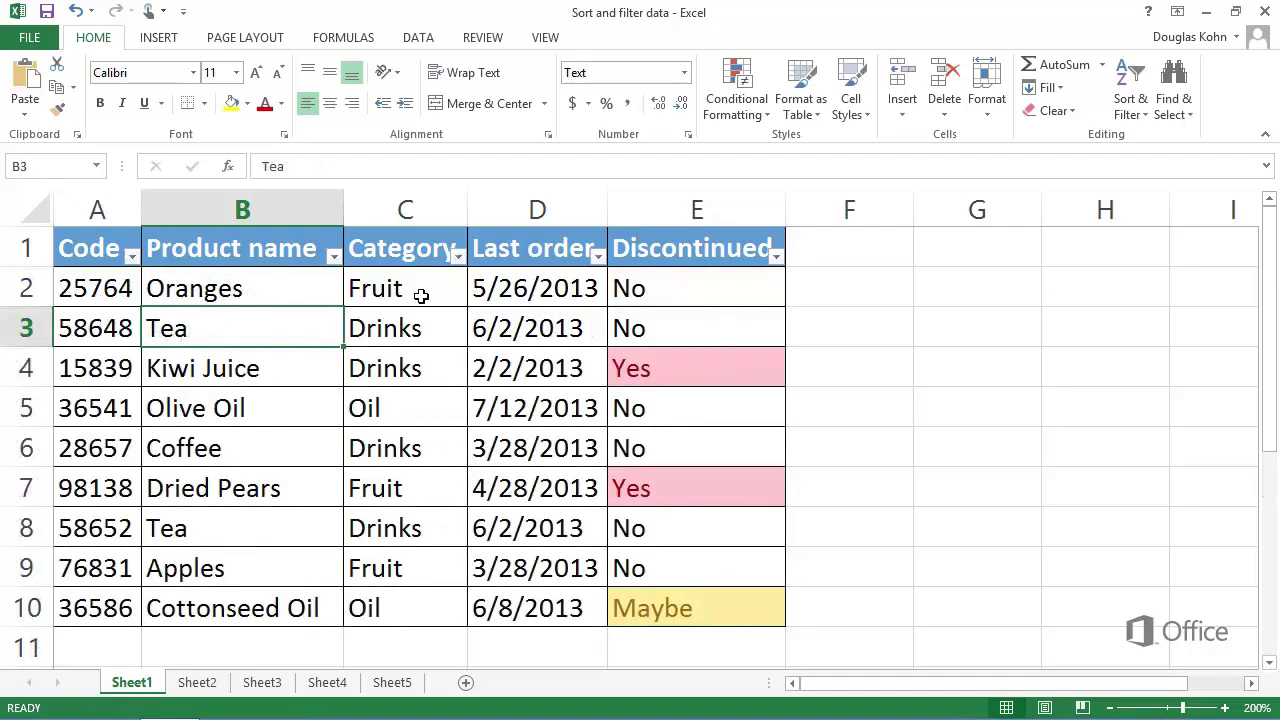
click(457, 256)
mouse_move(423, 400)
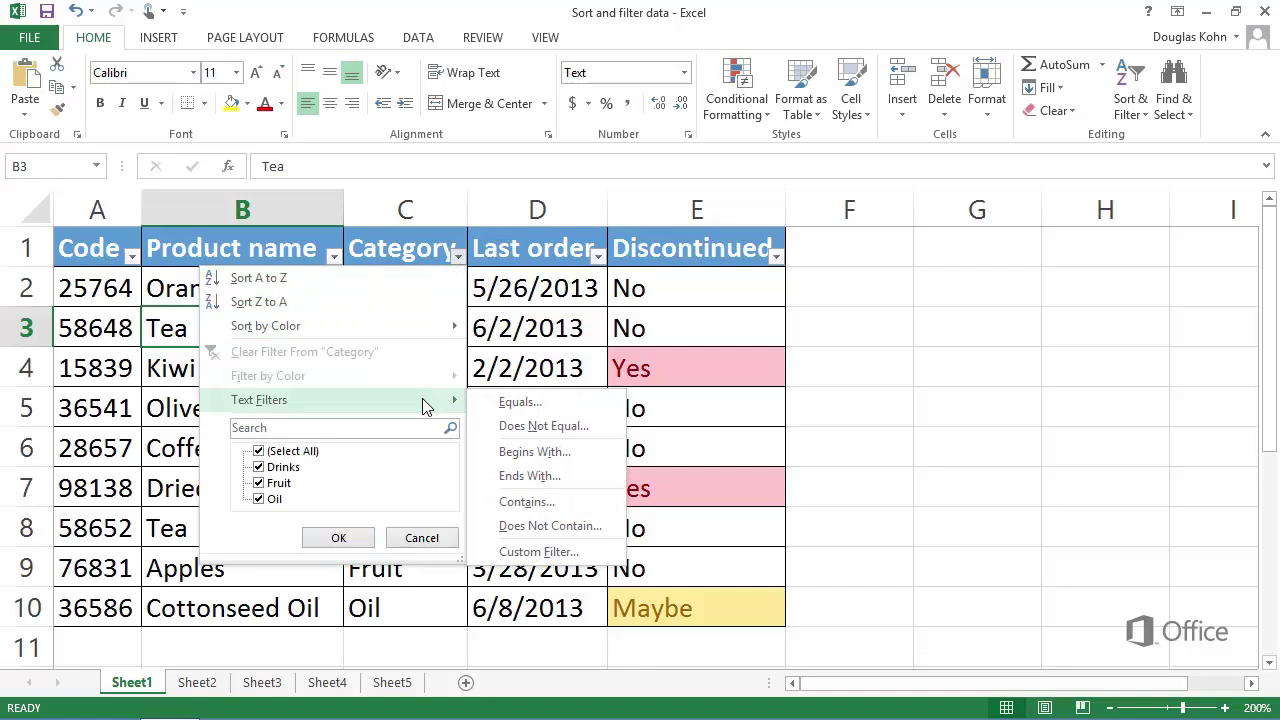
key(Escape)
key(Escape)
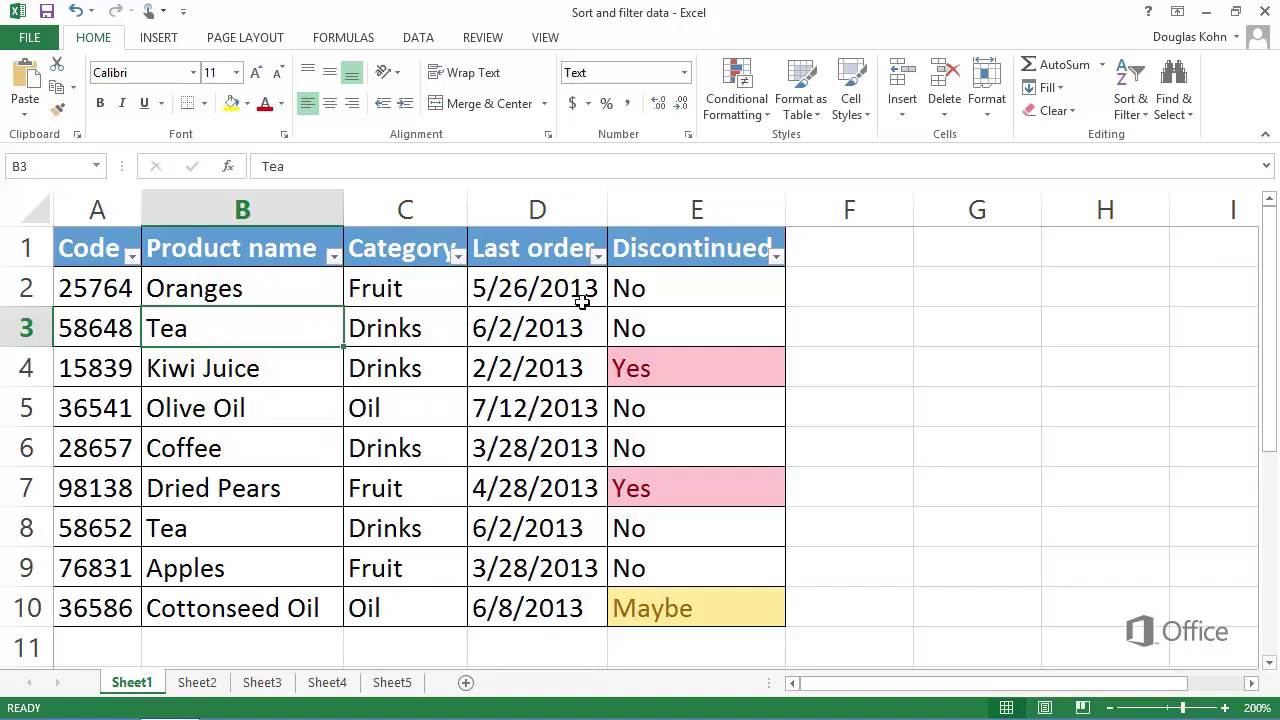
Apply a date filter to the Last order column that shows only dates after 5/1/2013.
click(598, 257)
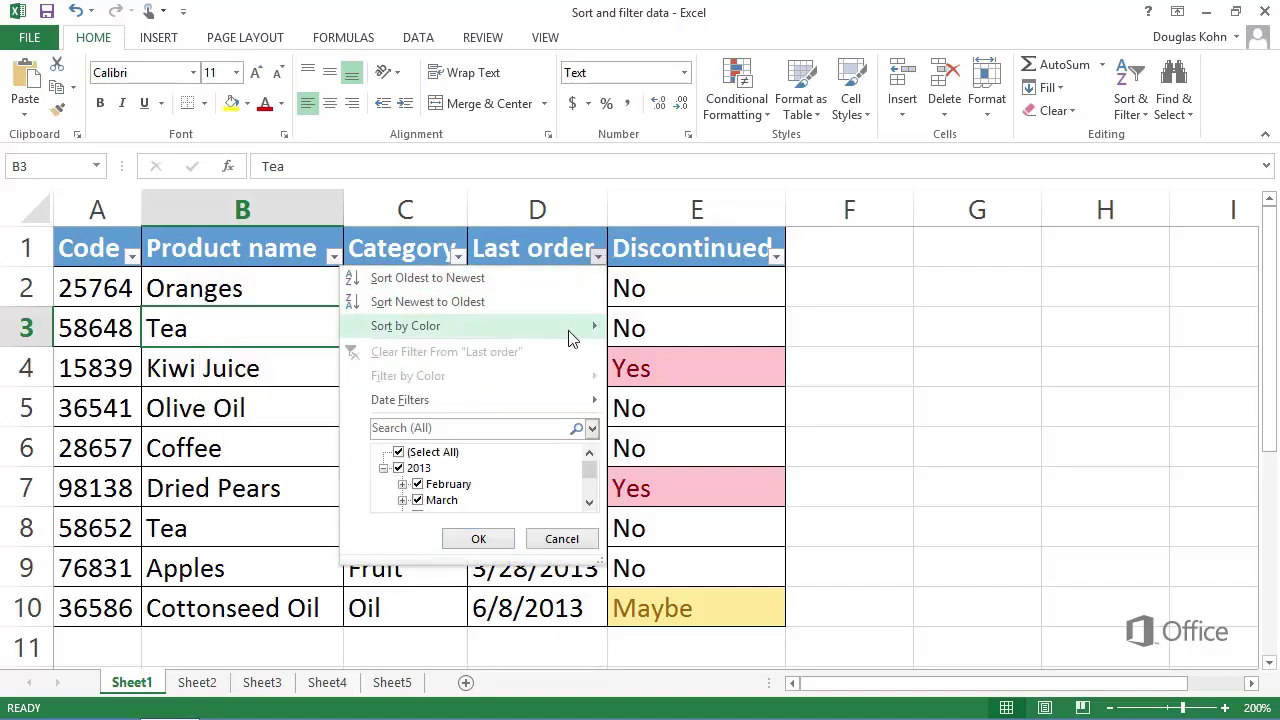
mouse_move(566, 405)
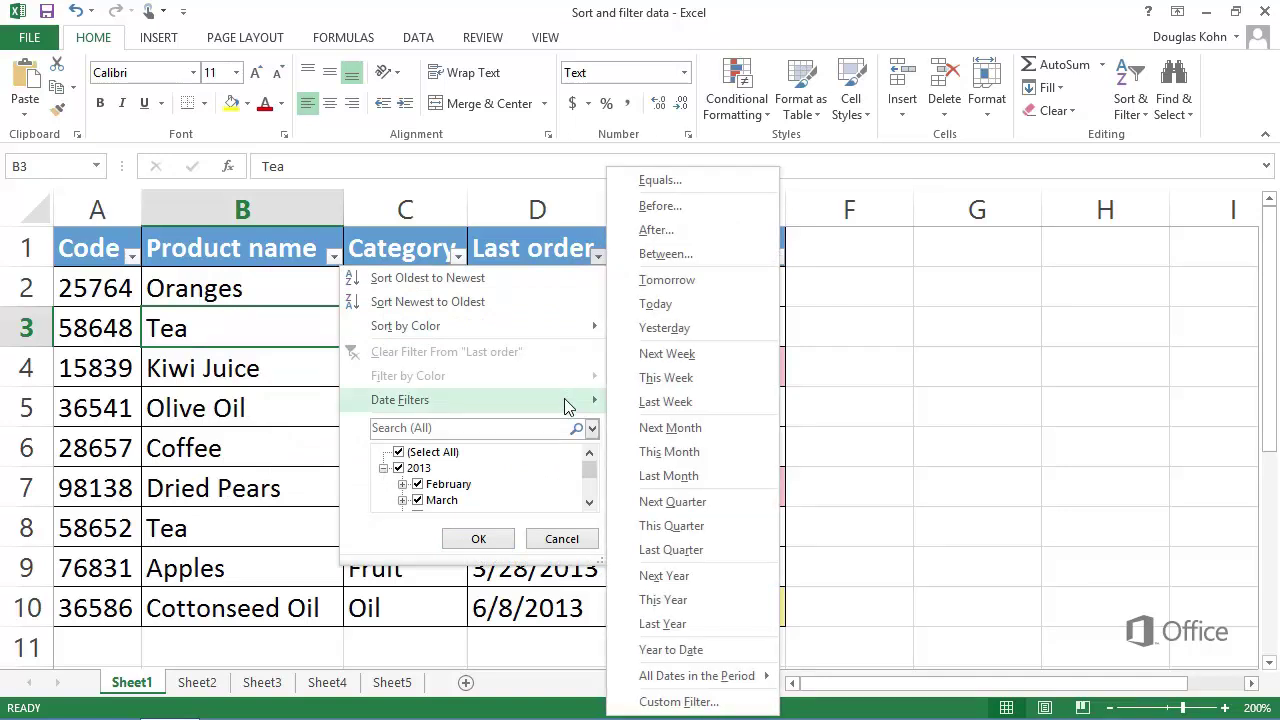
click(665, 231)
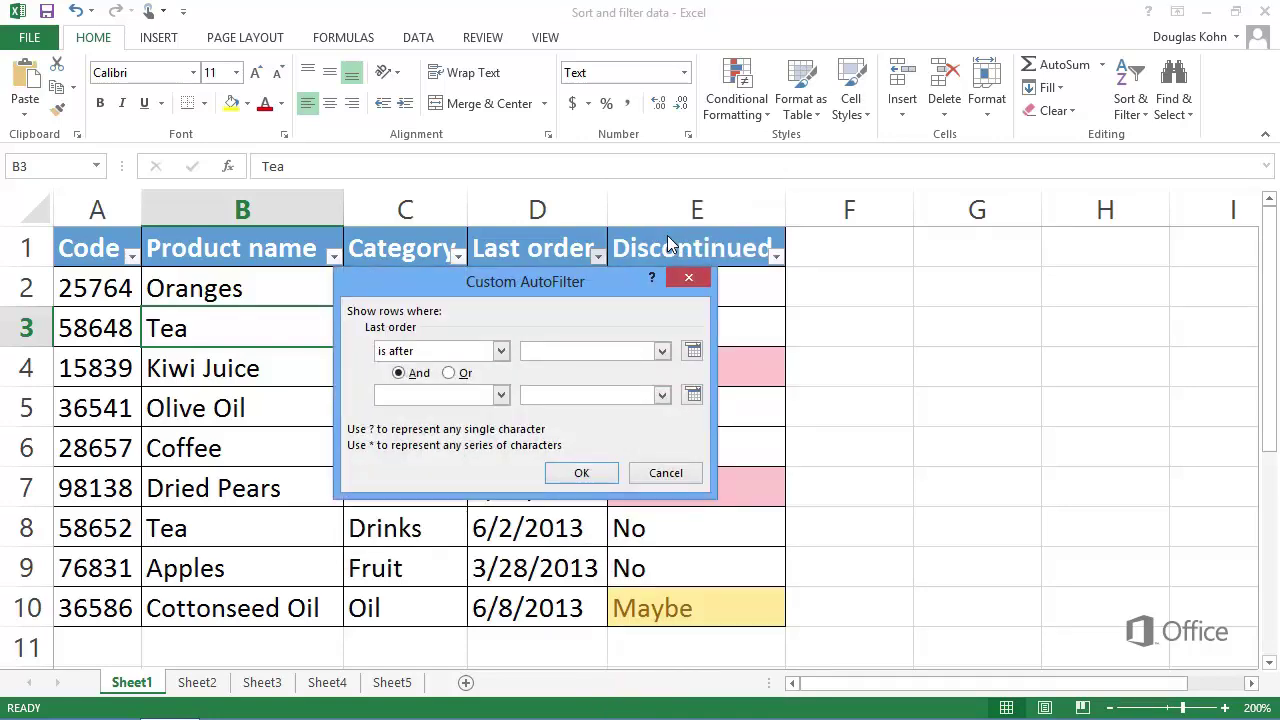
text(5/1/2013)
click(581, 472)
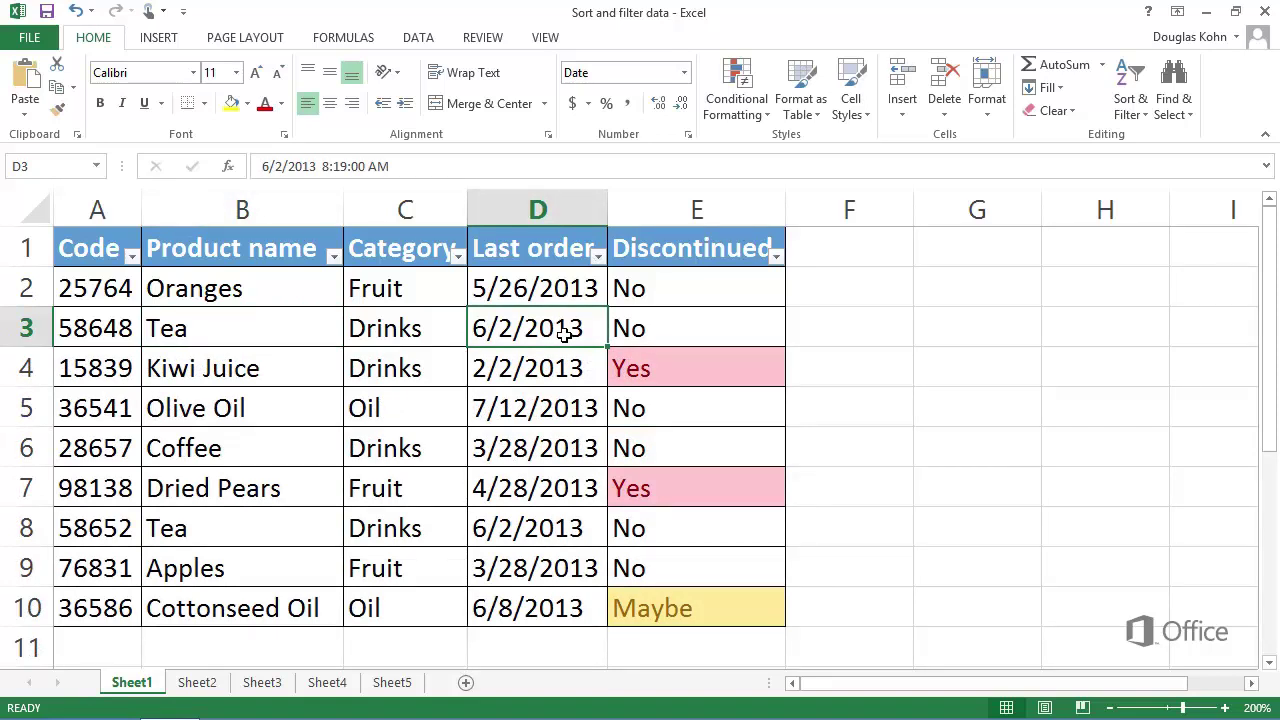
Filter the Discontinued column by the pink cell color, and clear that column's filter.
click(778, 258)
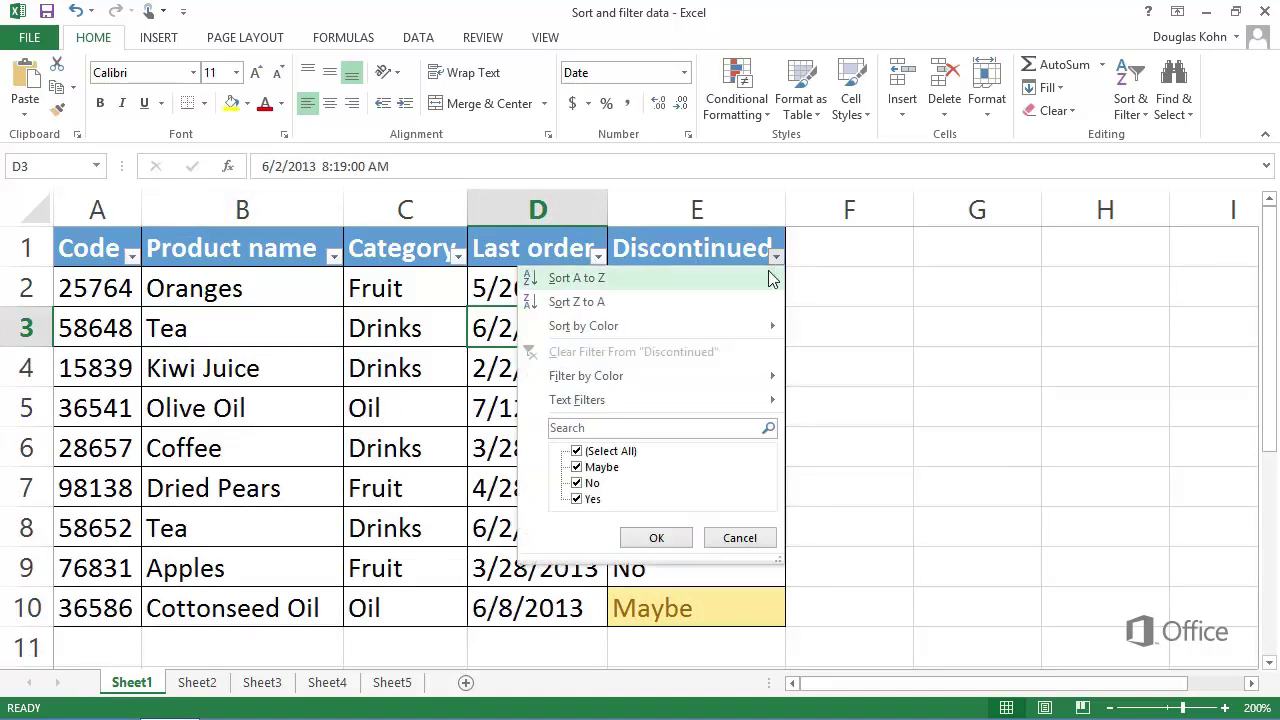
mouse_move(720, 384)
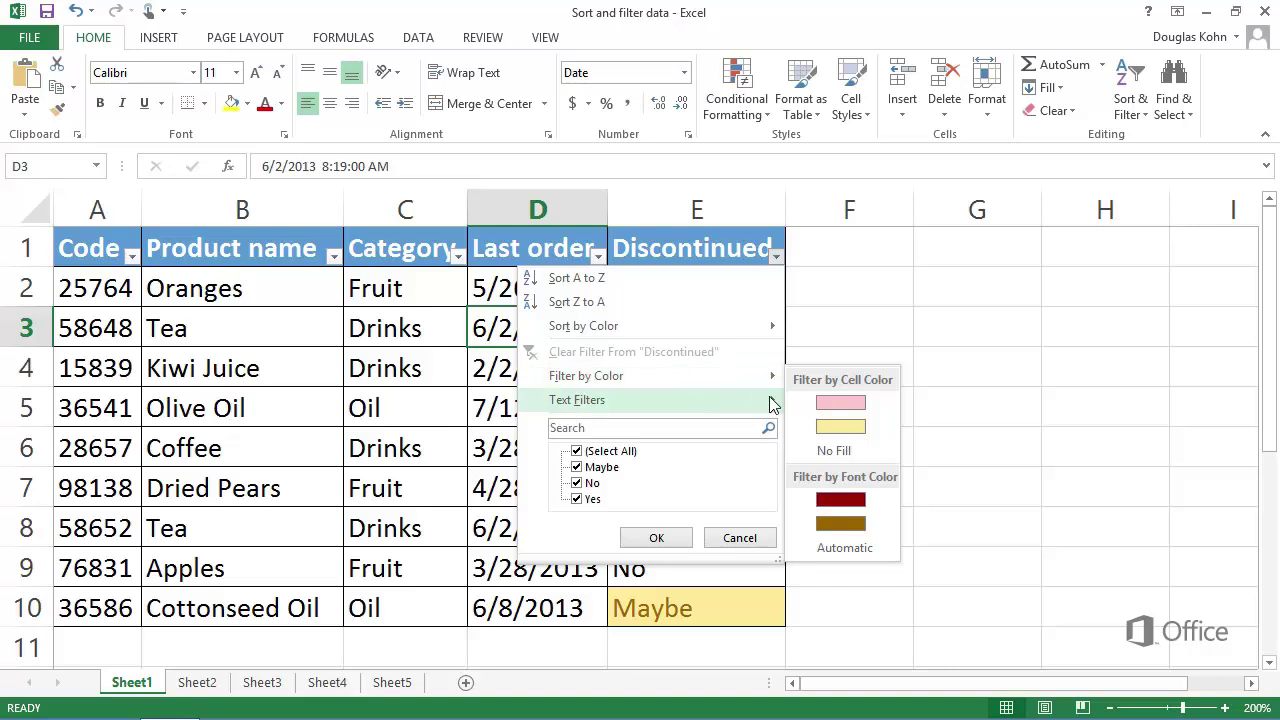
click(817, 404)
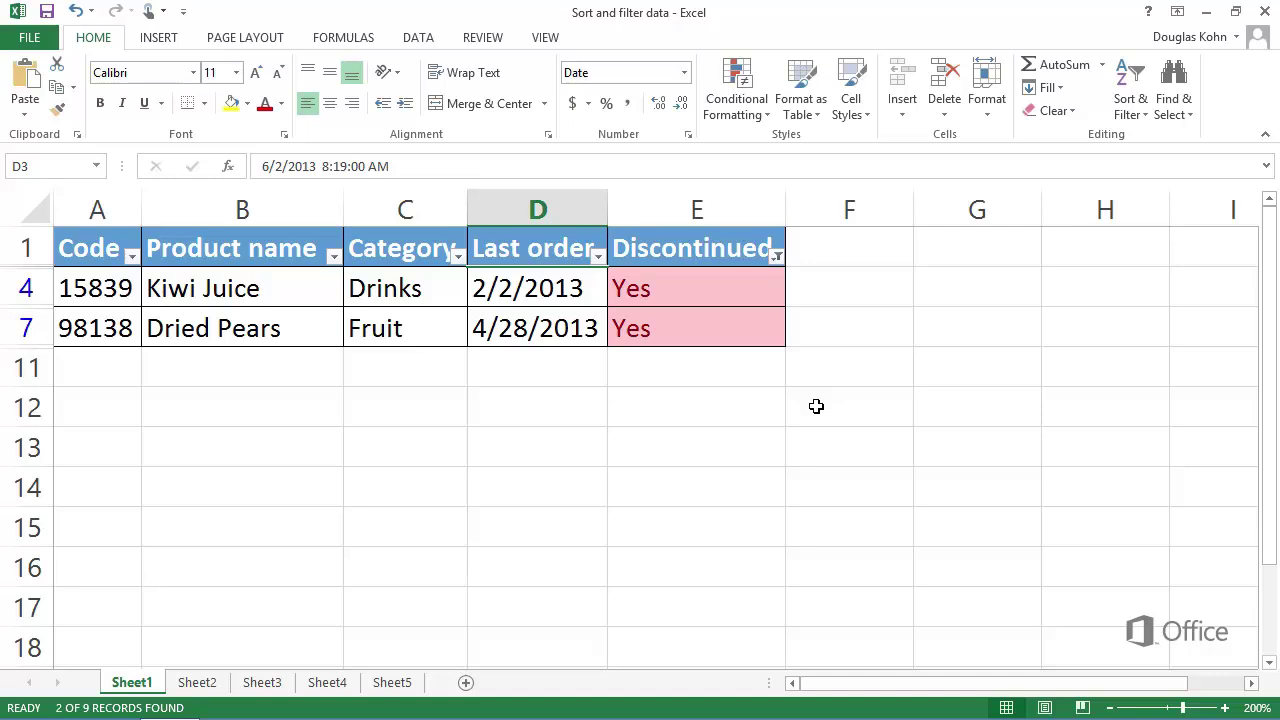
click(776, 256)
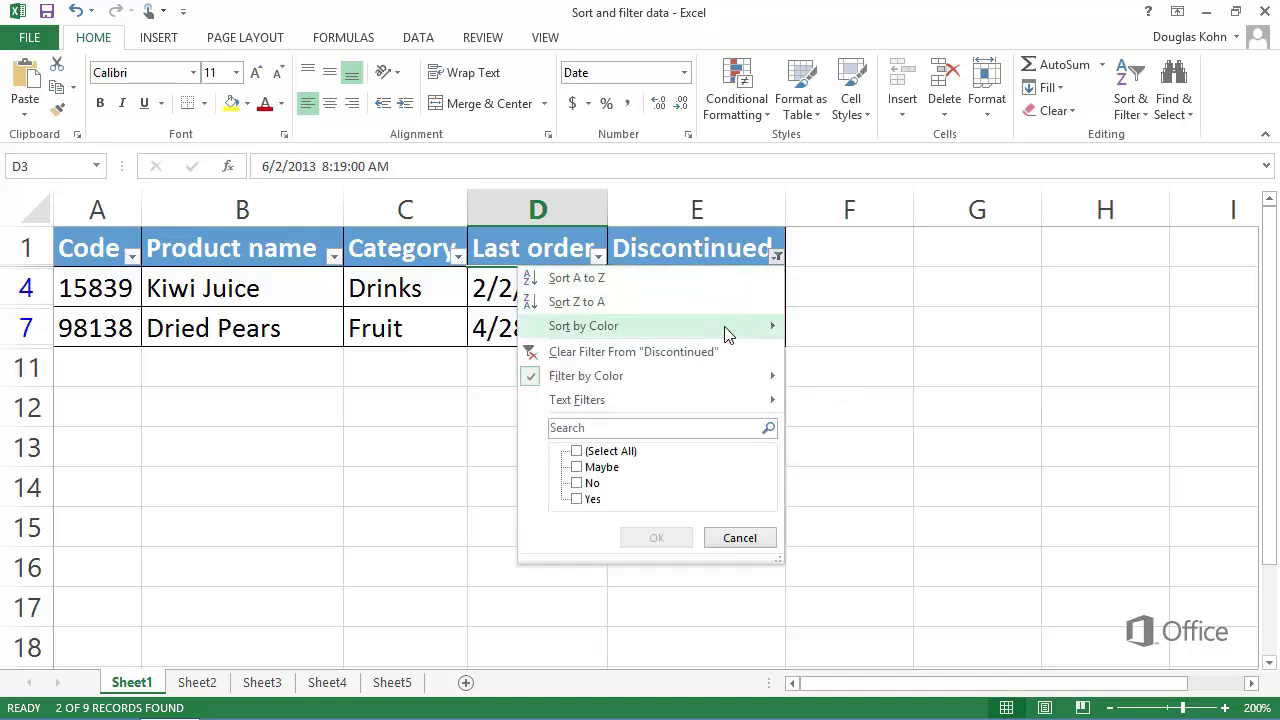
click(722, 354)
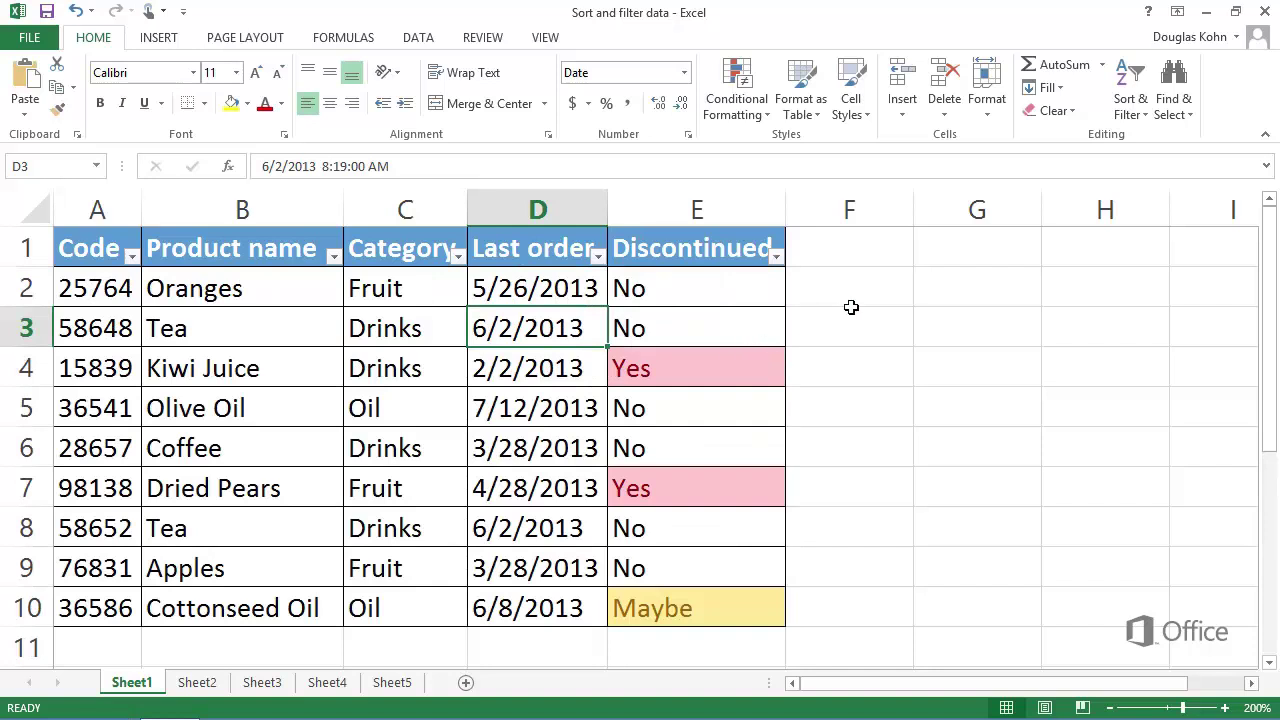
Turn off the filter on the product table so its header filter arrows are removed.
click(1130, 112)
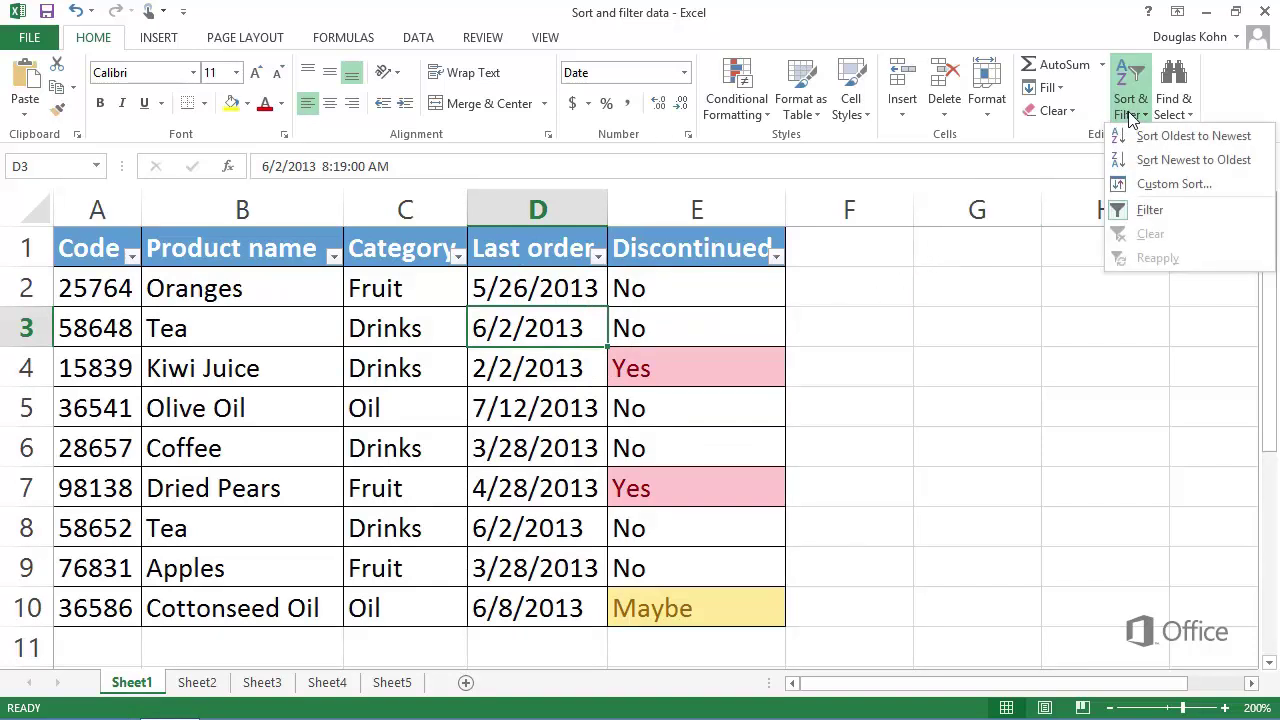
click(1178, 214)
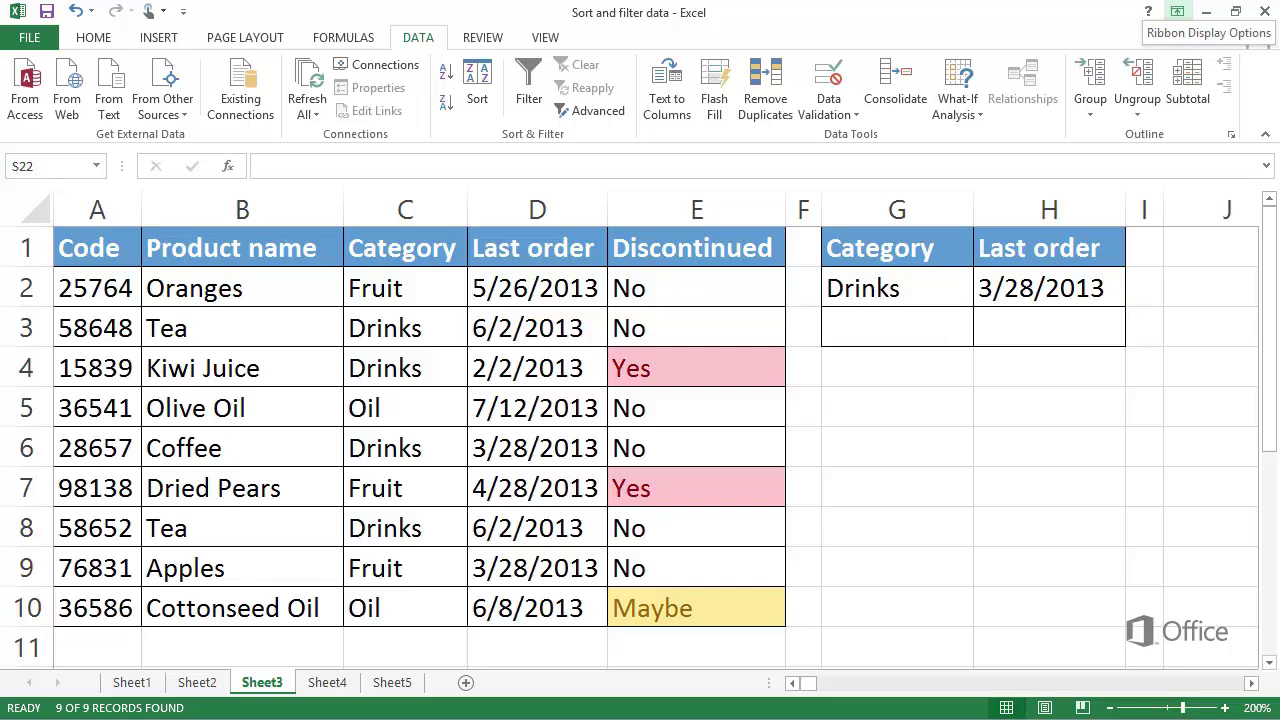
Apply an in-place advanced filter to the Product name column, range B1:B10, that keeps unique records only.
click(454, 327)
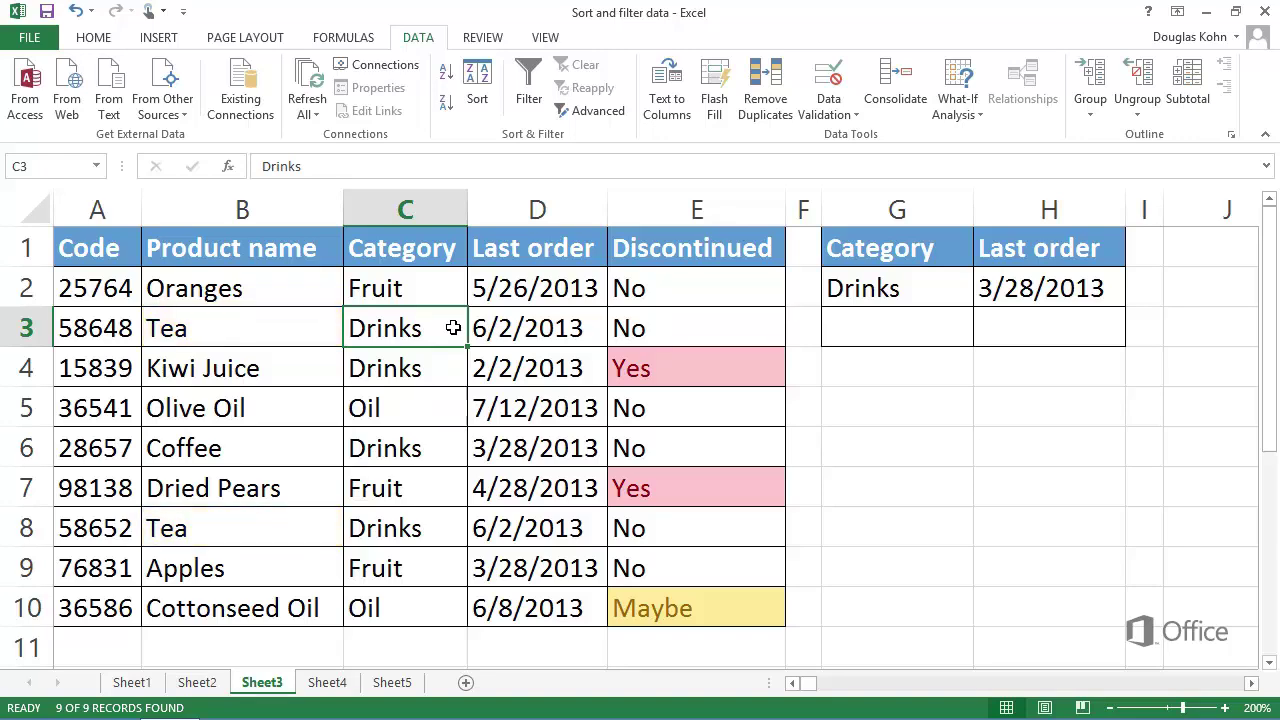
click(600, 112)
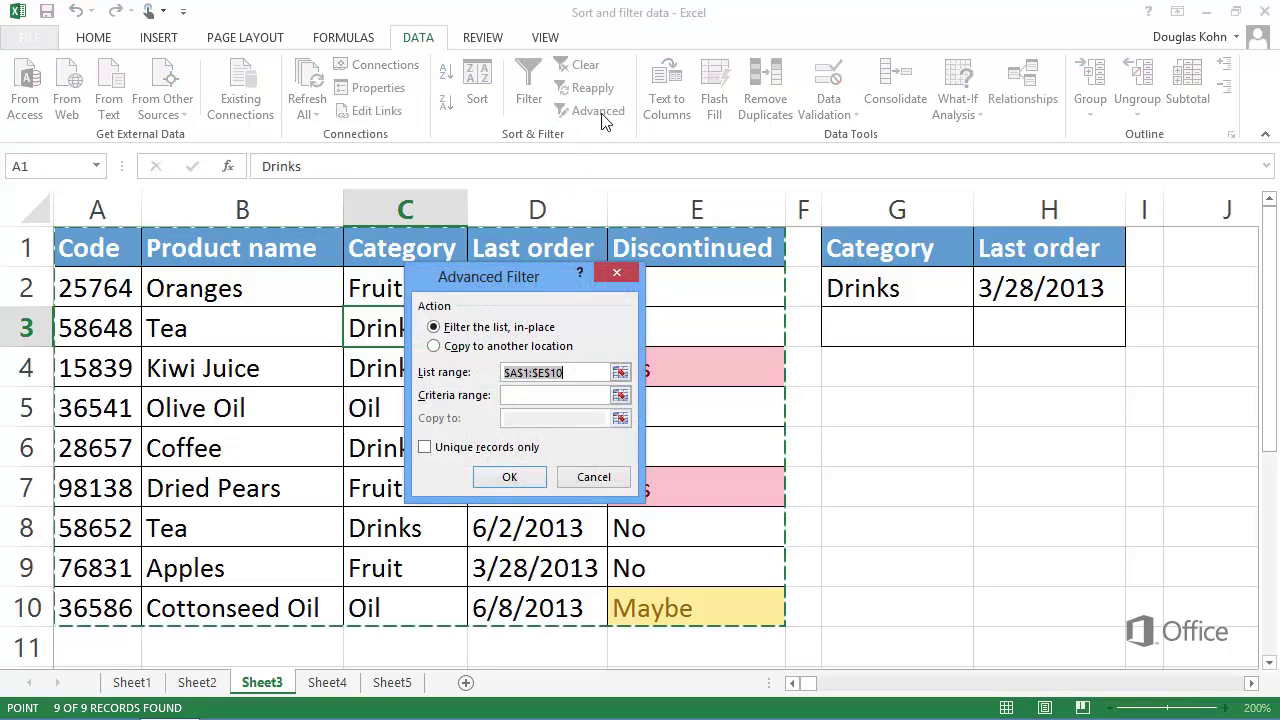
click(566, 376)
drag(566, 376, 500, 372)
drag(312, 262, 316, 604)
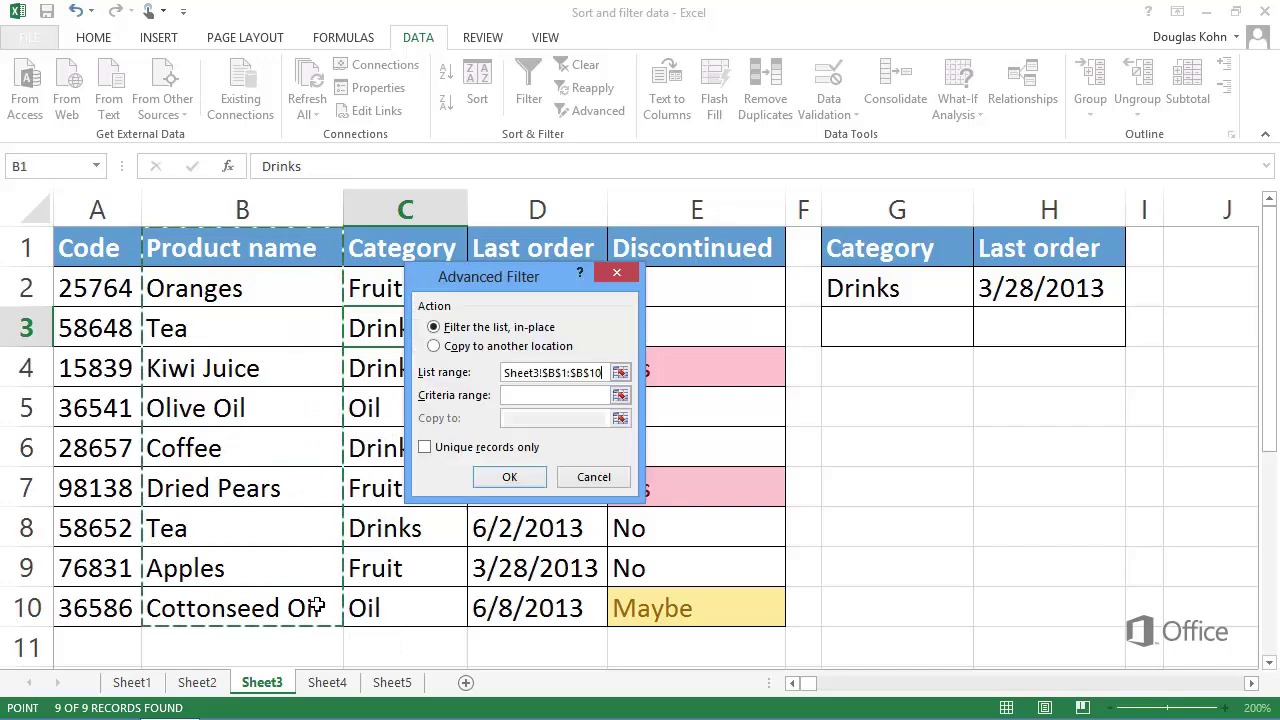
click(426, 447)
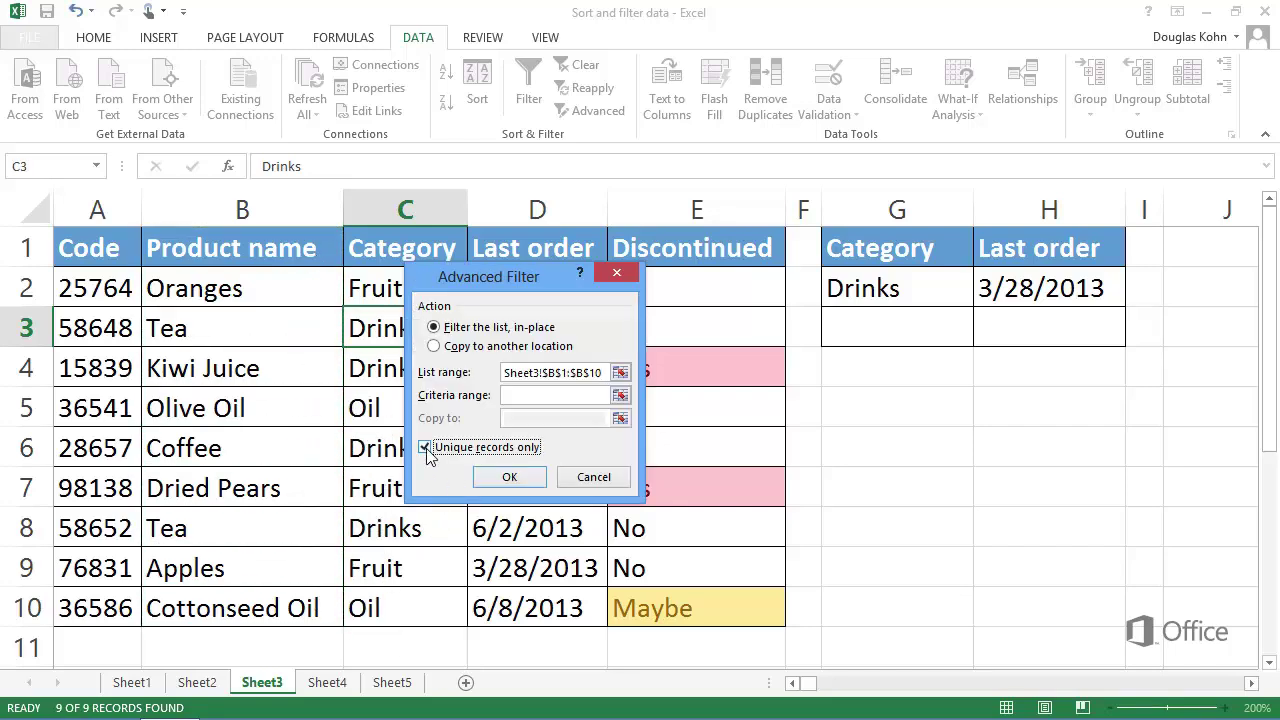
click(506, 478)
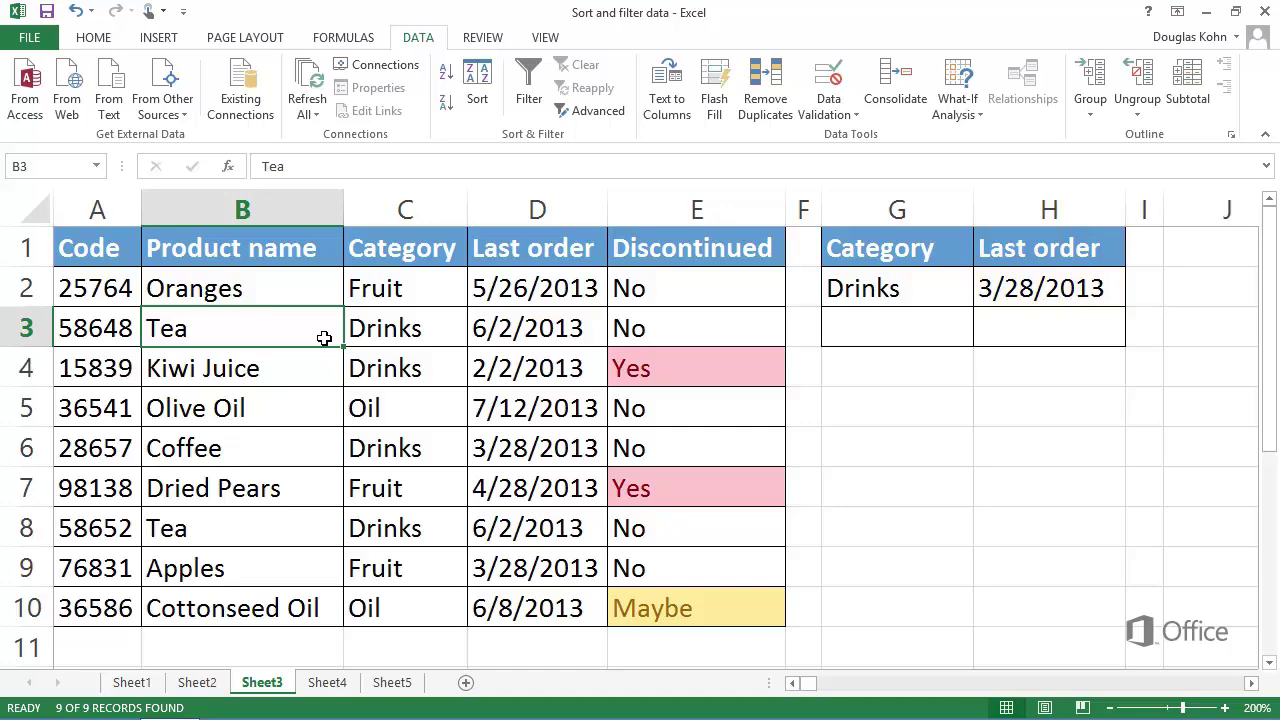
Apply an in-place advanced filter to the list range A1:E10, using G1:H2 as the criteria range.
click(590, 112)
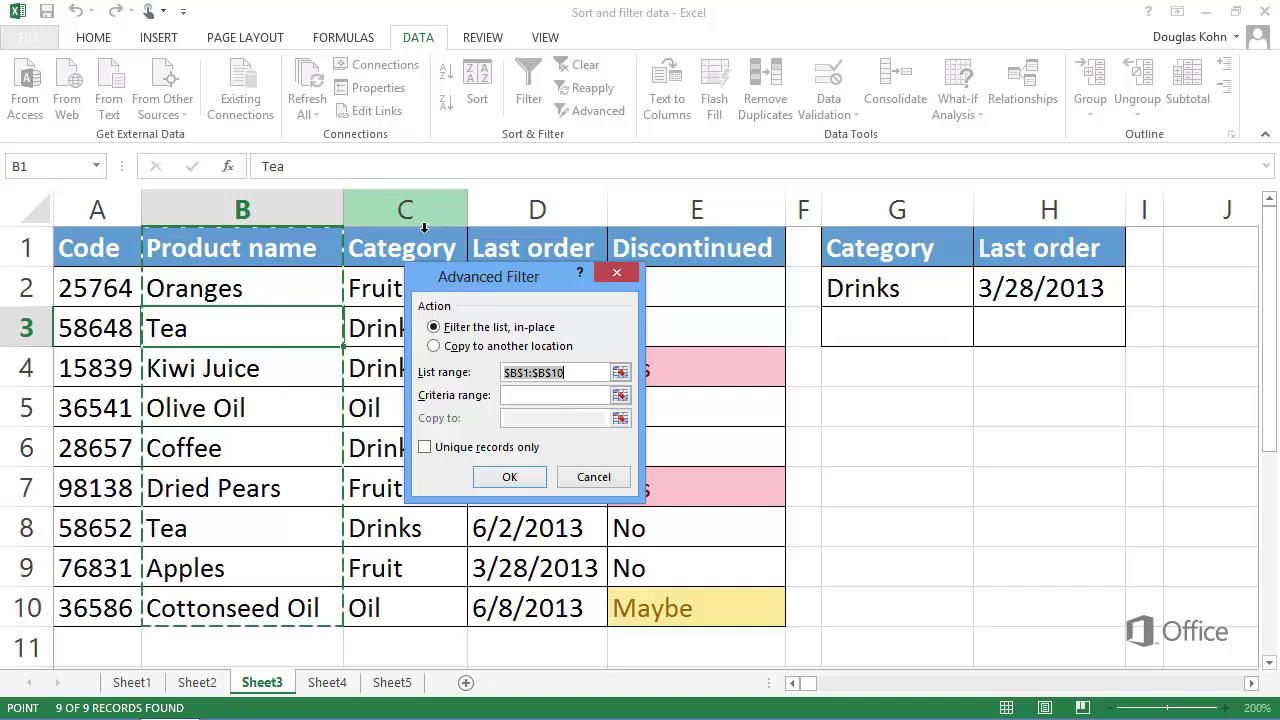
drag(121, 256, 652, 606)
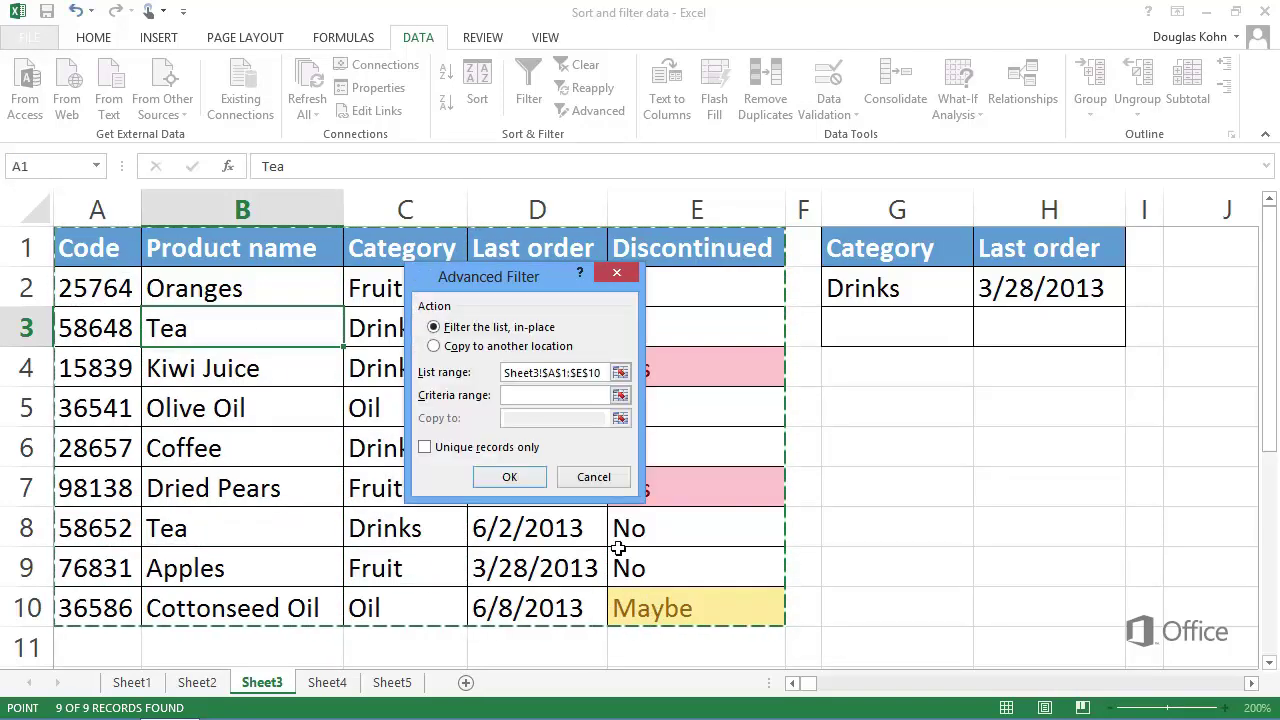
click(538, 407)
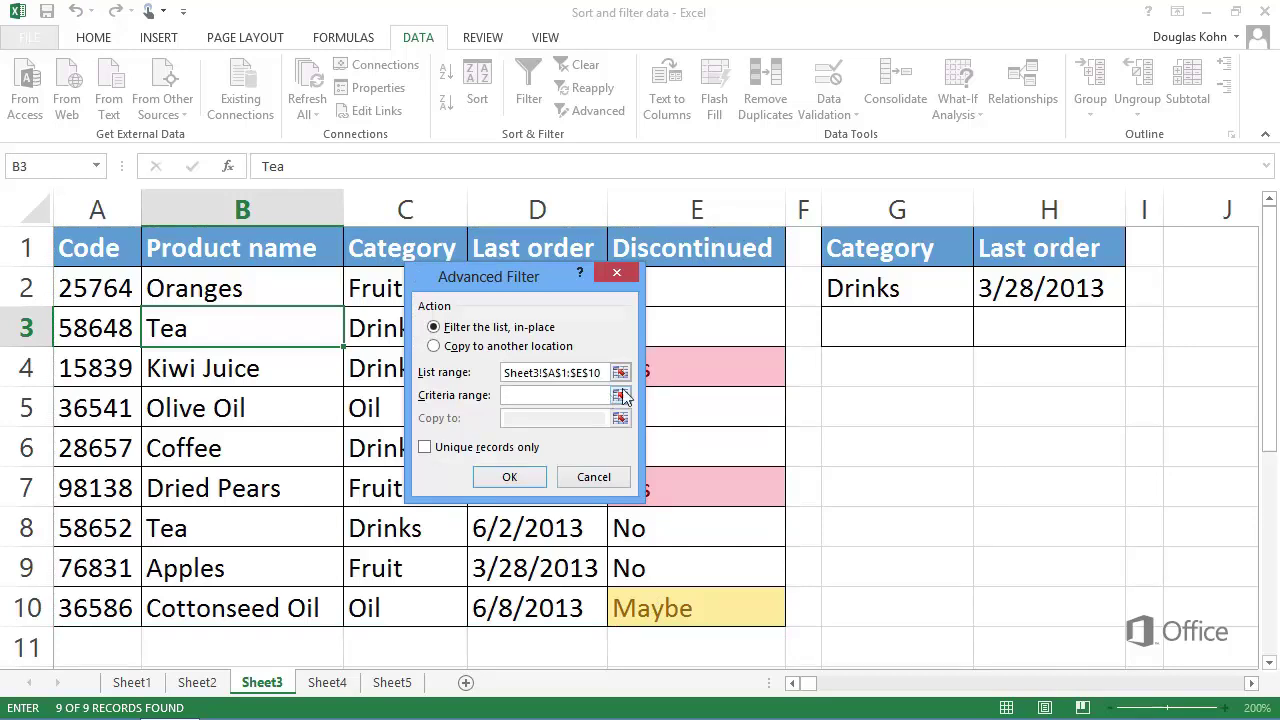
drag(866, 258, 993, 297)
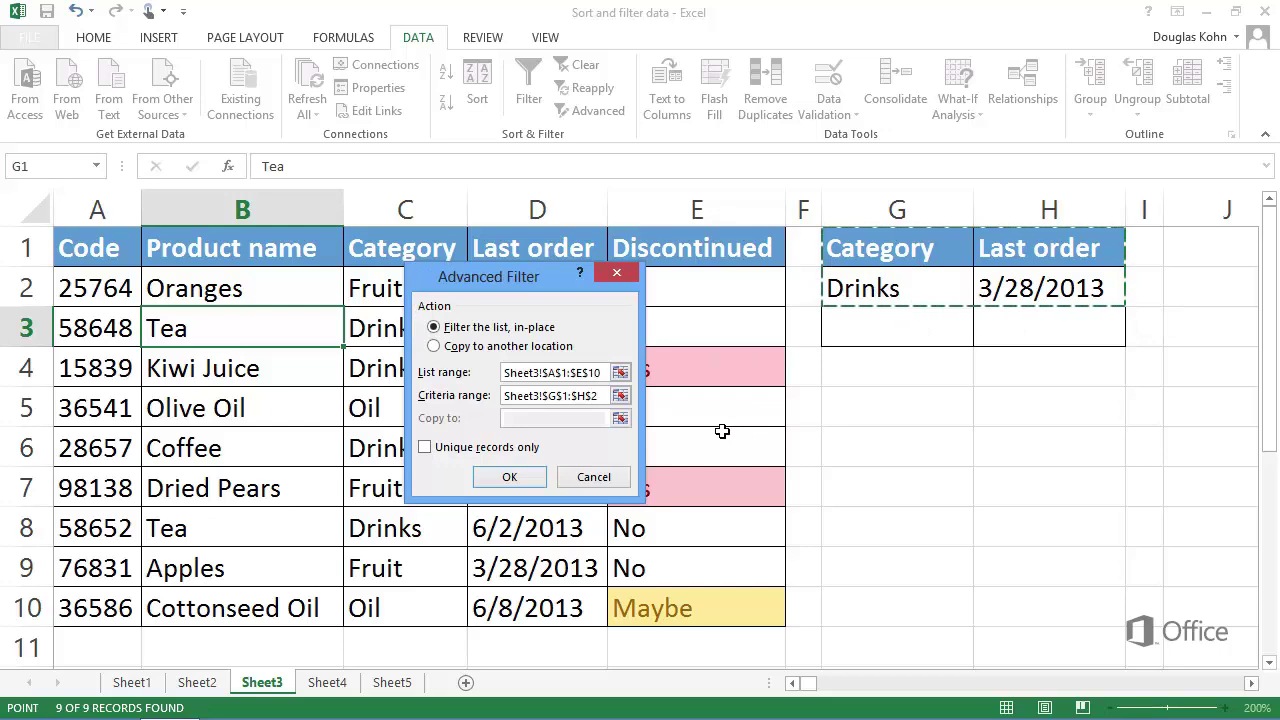
click(510, 477)
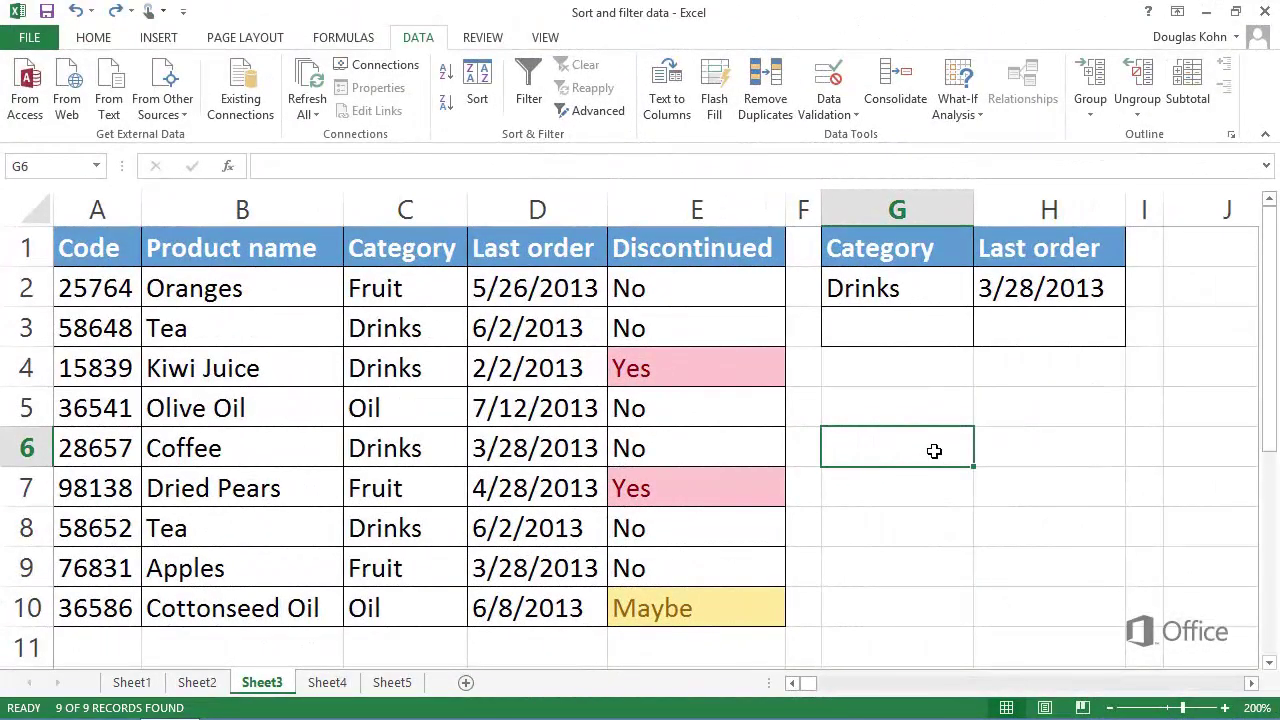
Move the Last order criterion 3/28/2013 from cell H2 to cell H3.
right_click(1037, 300)
click(1072, 304)
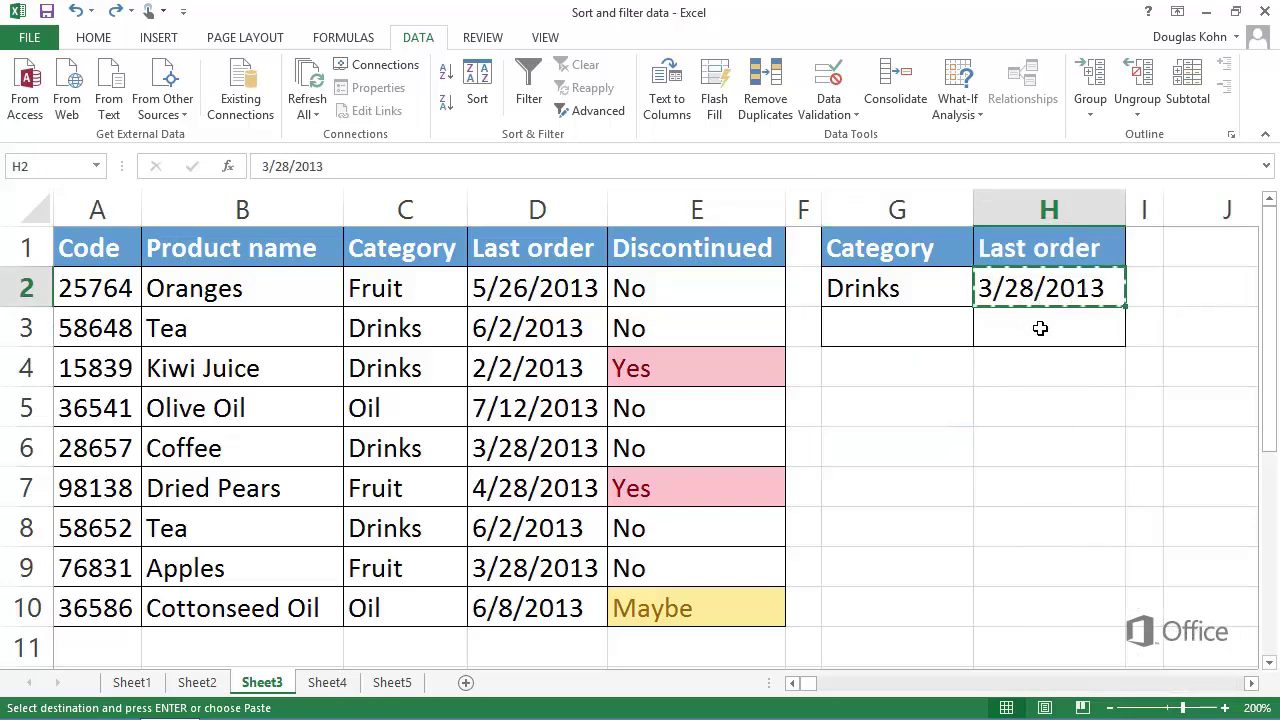
click(1037, 328)
right_click(1036, 331)
click(1073, 403)
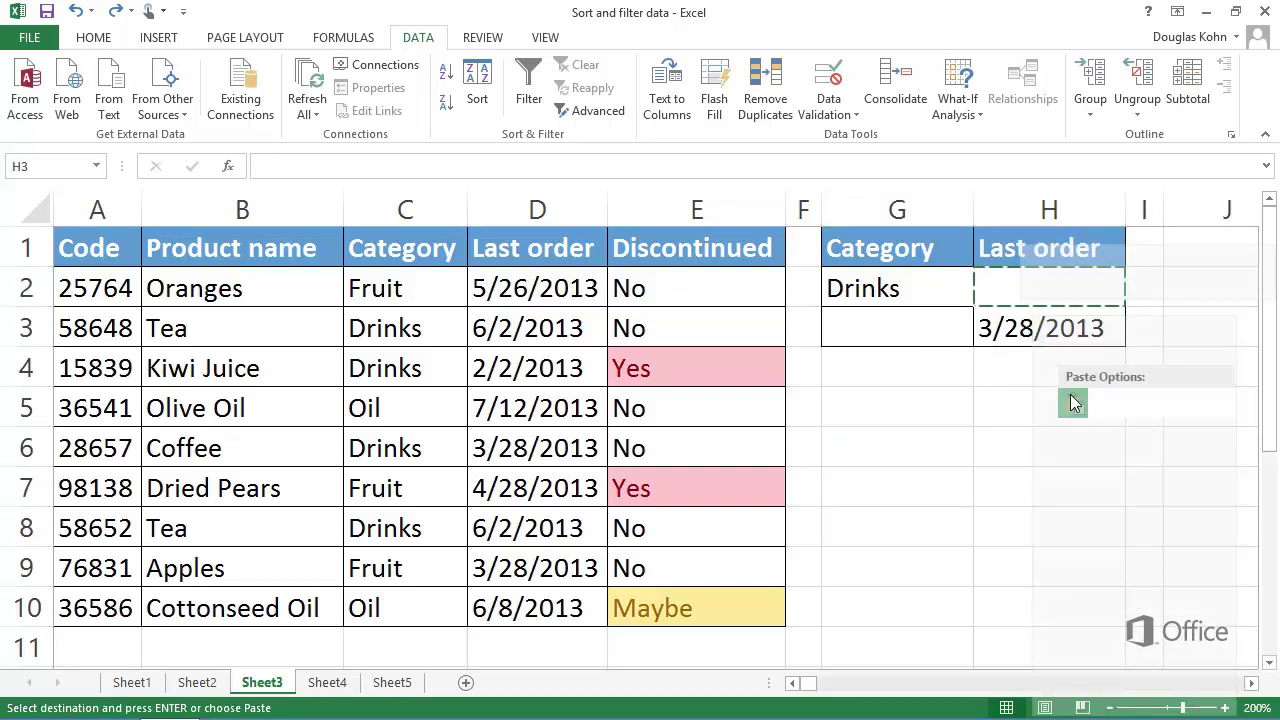
click(937, 444)
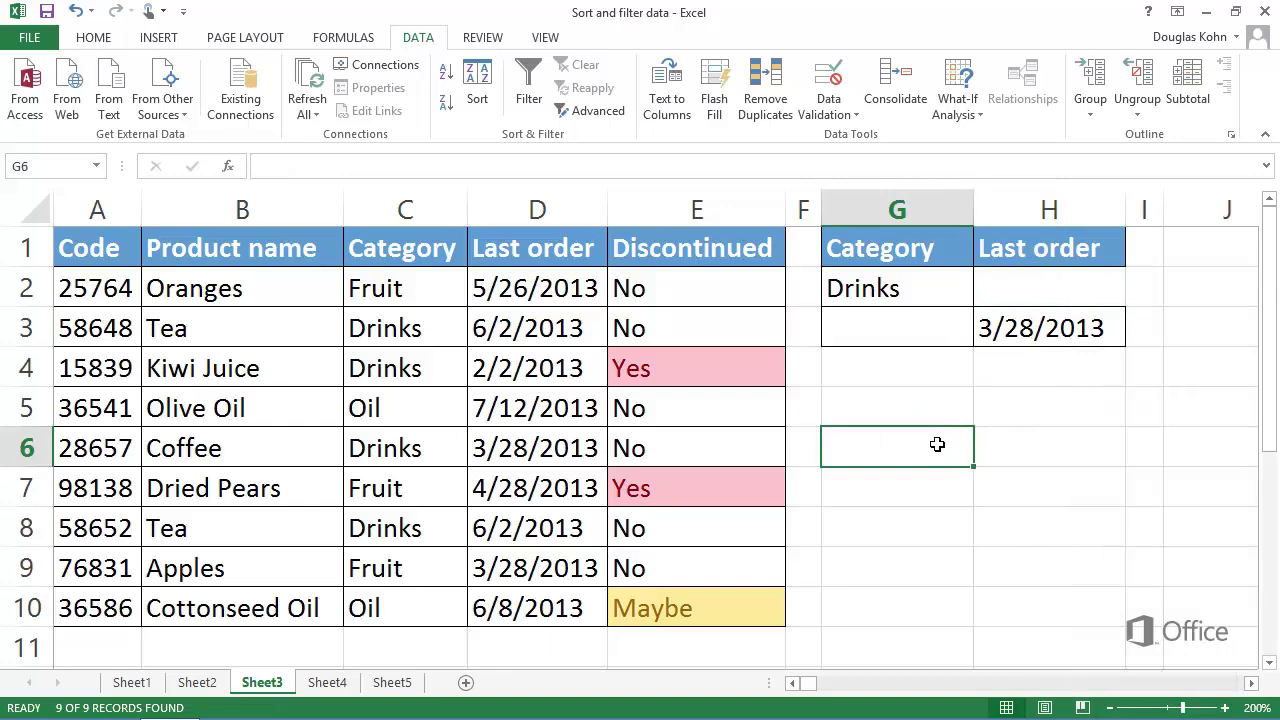
Filter the list A1:E10 in place with the advanced filter and criteria range G1:H3, and clear the filter.
click(615, 116)
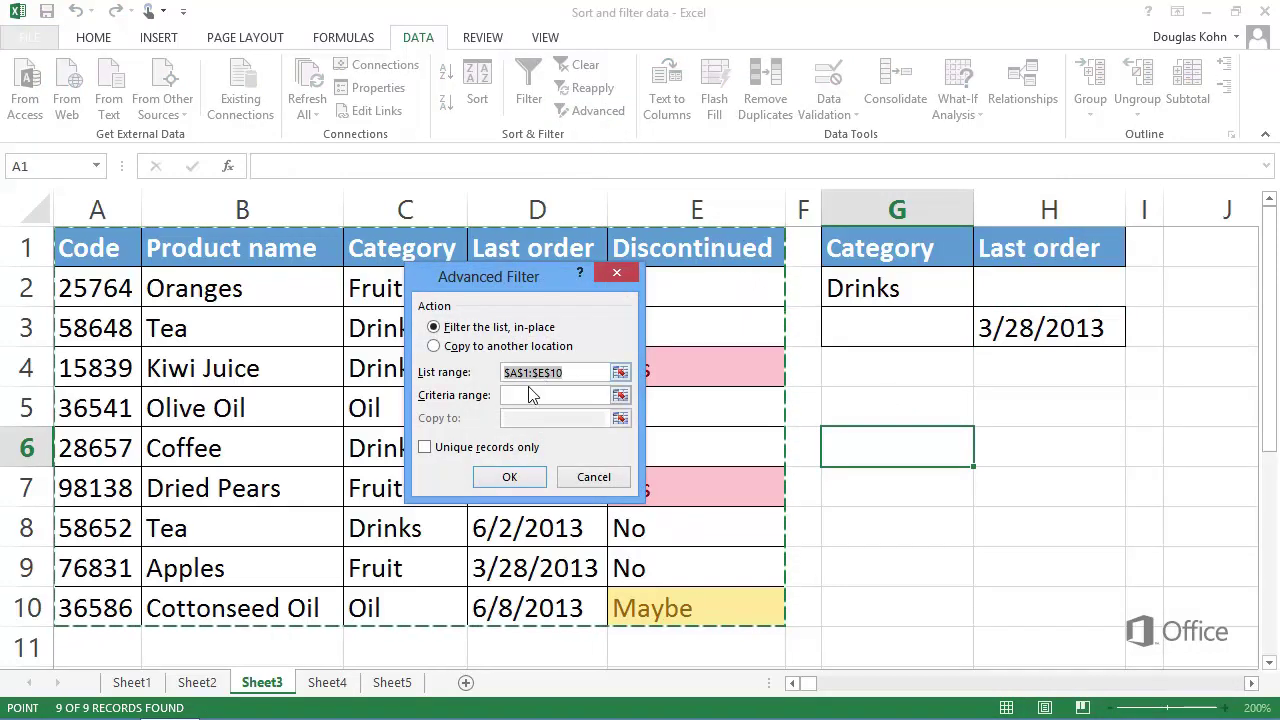
click(530, 395)
drag(855, 256, 984, 342)
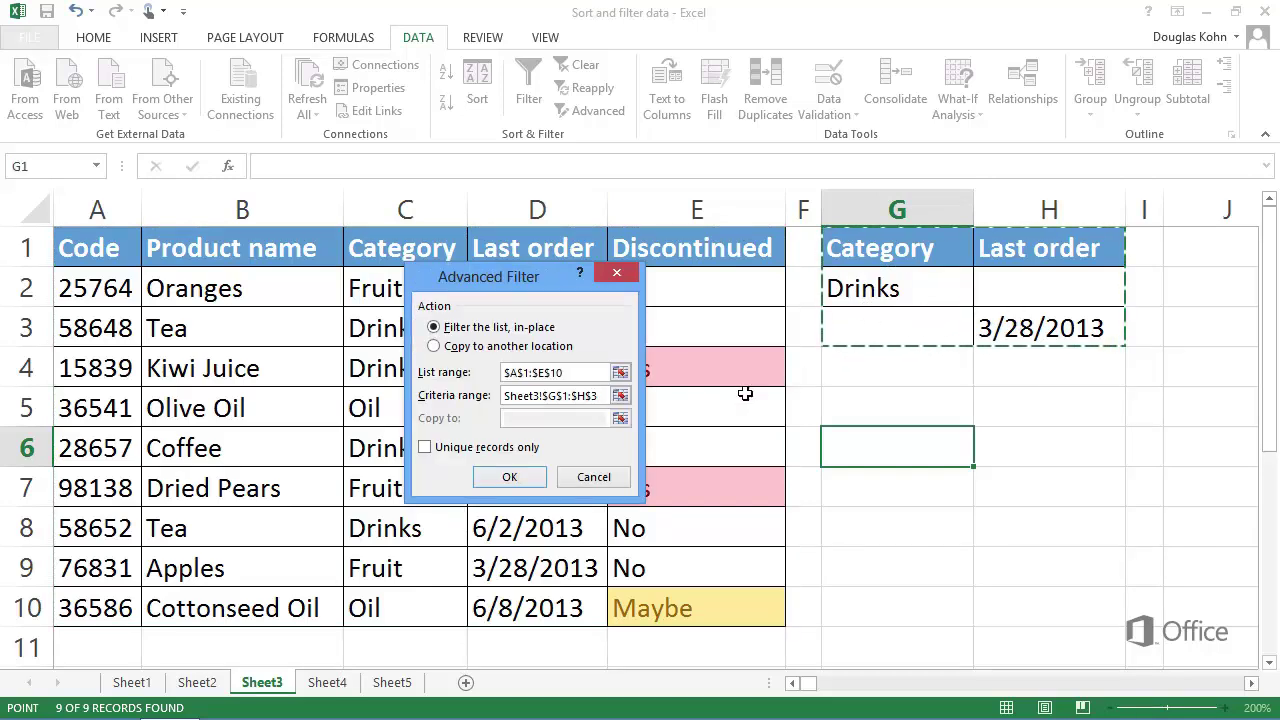
click(520, 477)
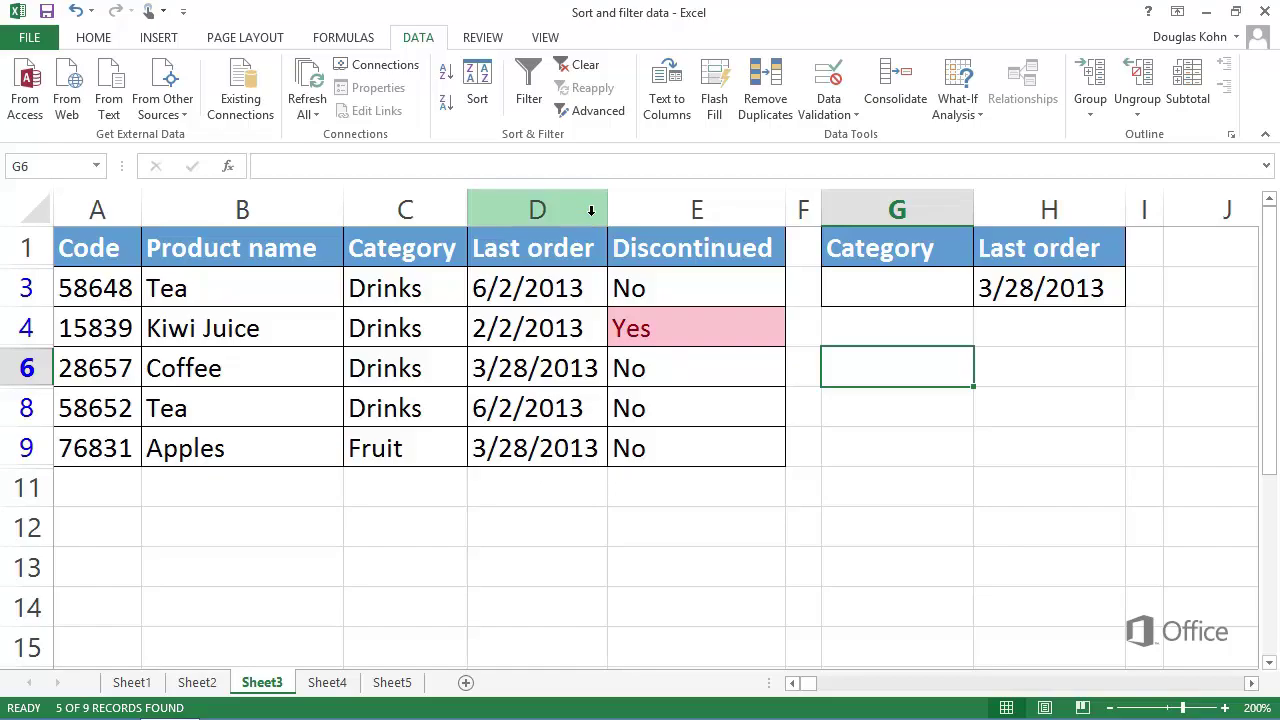
click(584, 66)
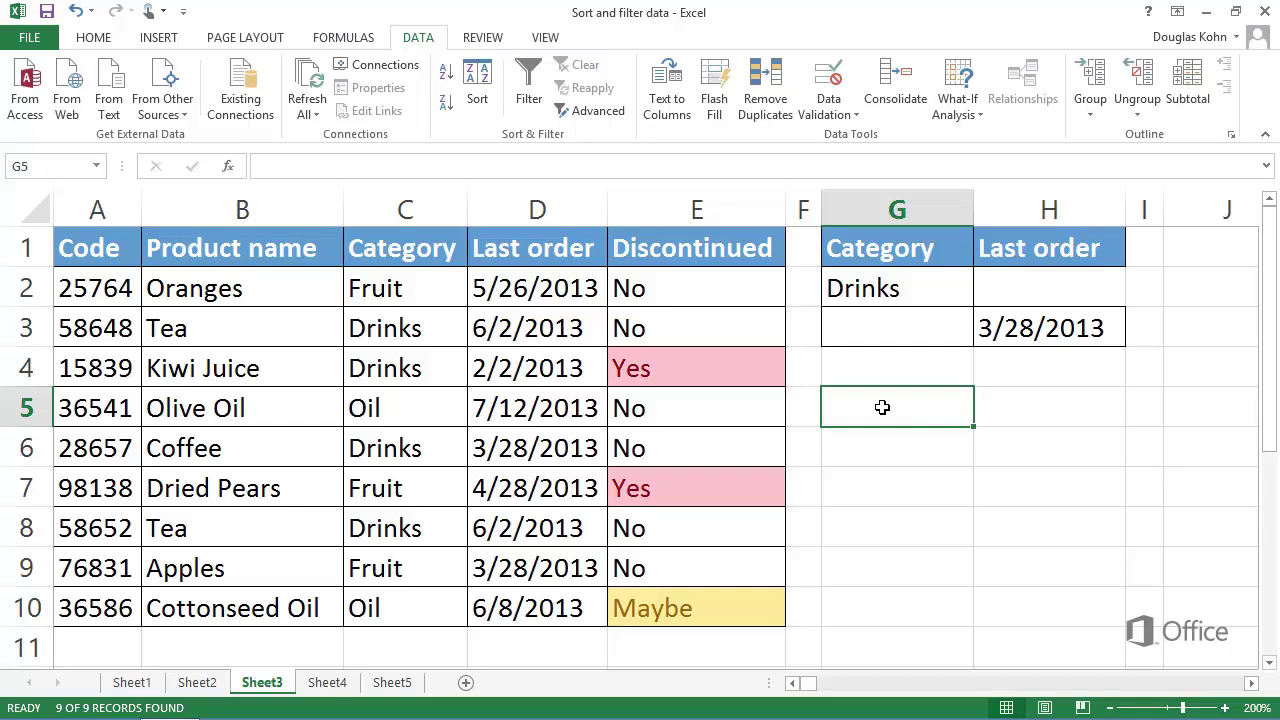
Change the Last order criterion in cell H3 to >3/28/2013.
double_click(983, 338)
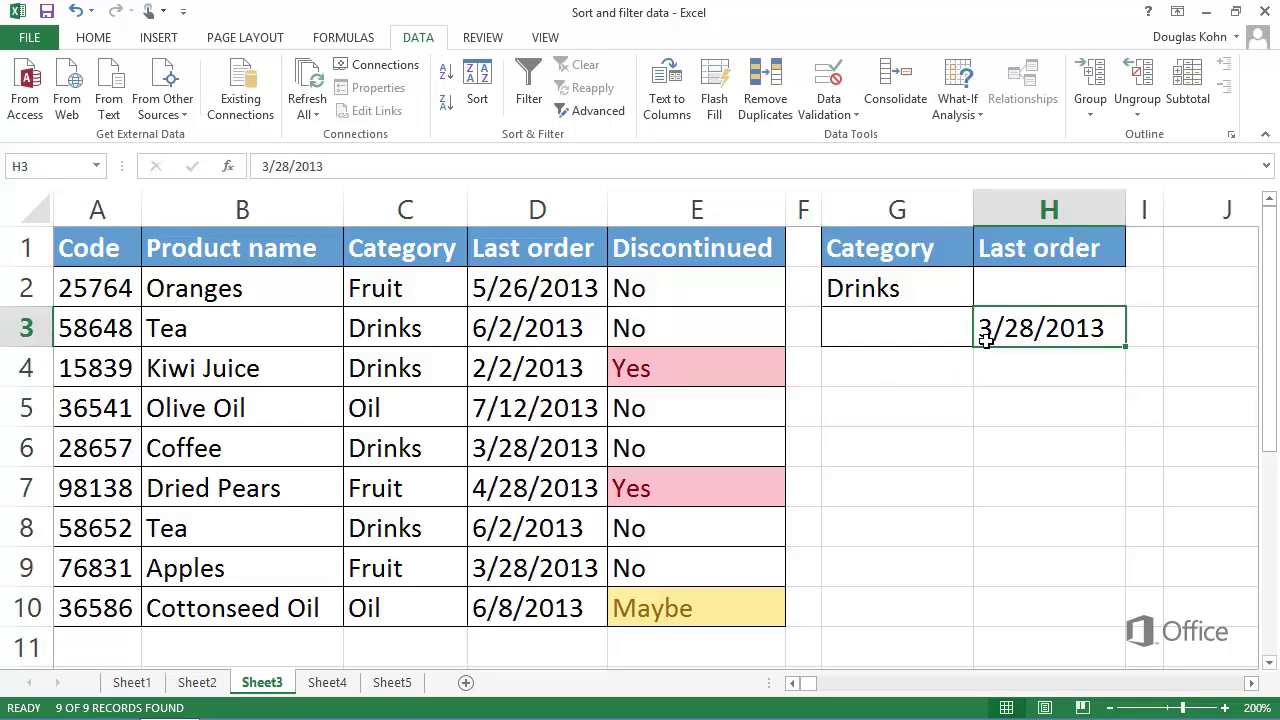
text(>)
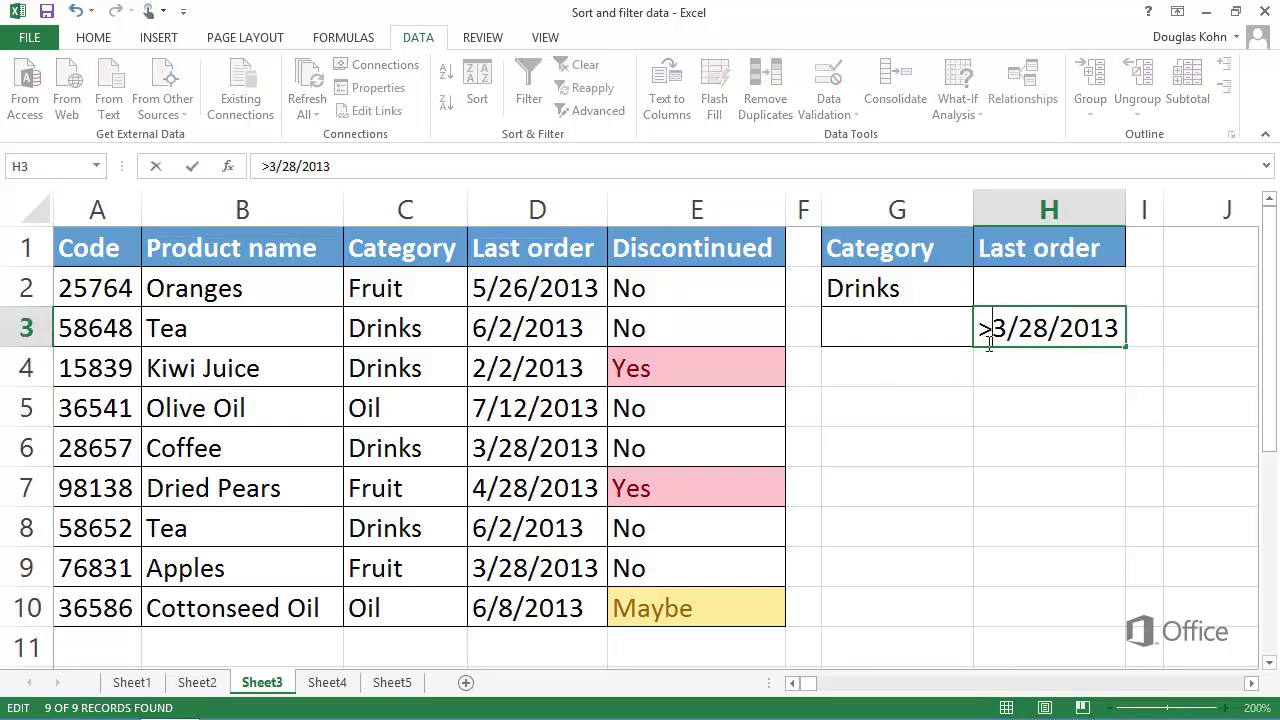
click(888, 443)
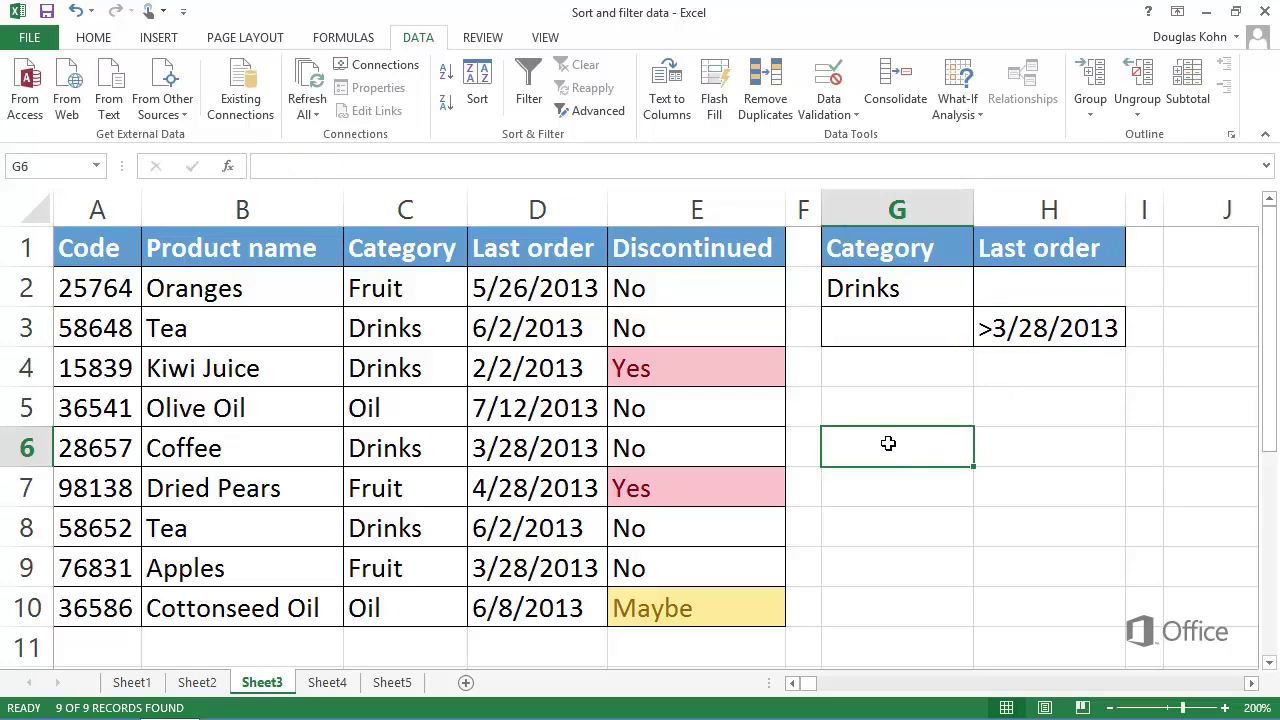
Run the advanced filter on A1:E10 in place with the greater-than date criterion, using criteria range G1:H3.
click(599, 114)
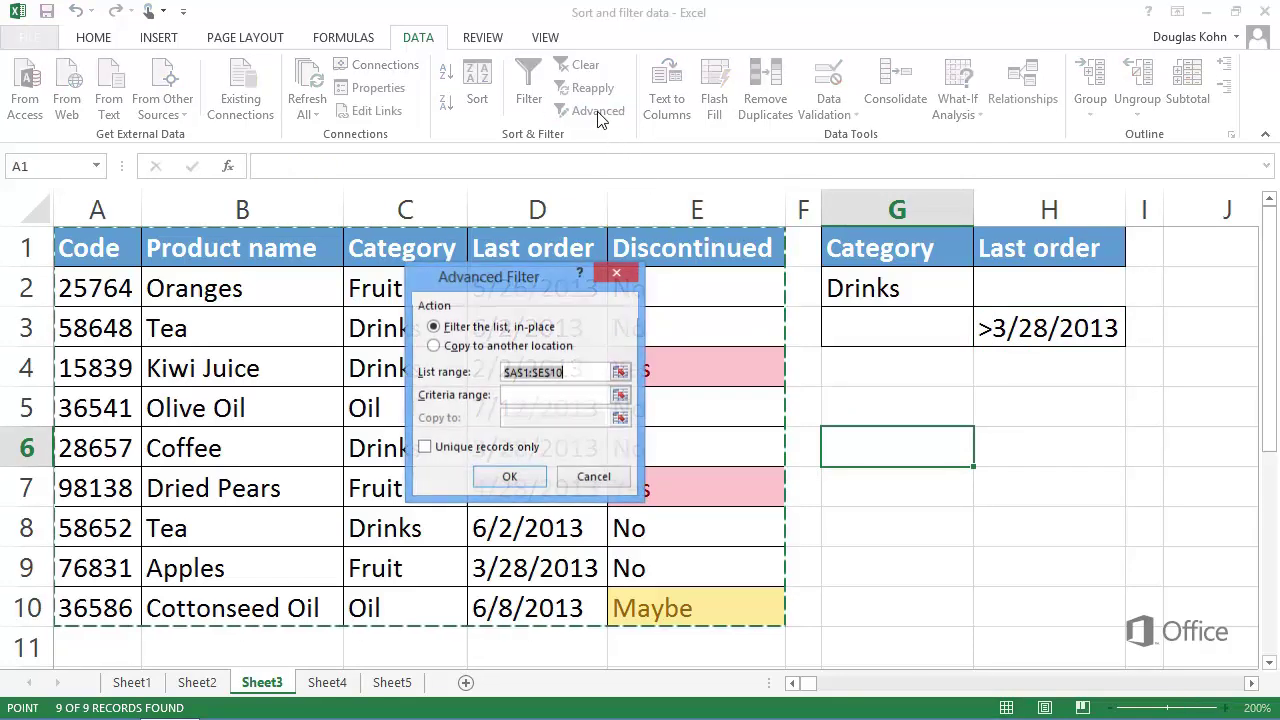
click(540, 400)
drag(848, 262, 986, 343)
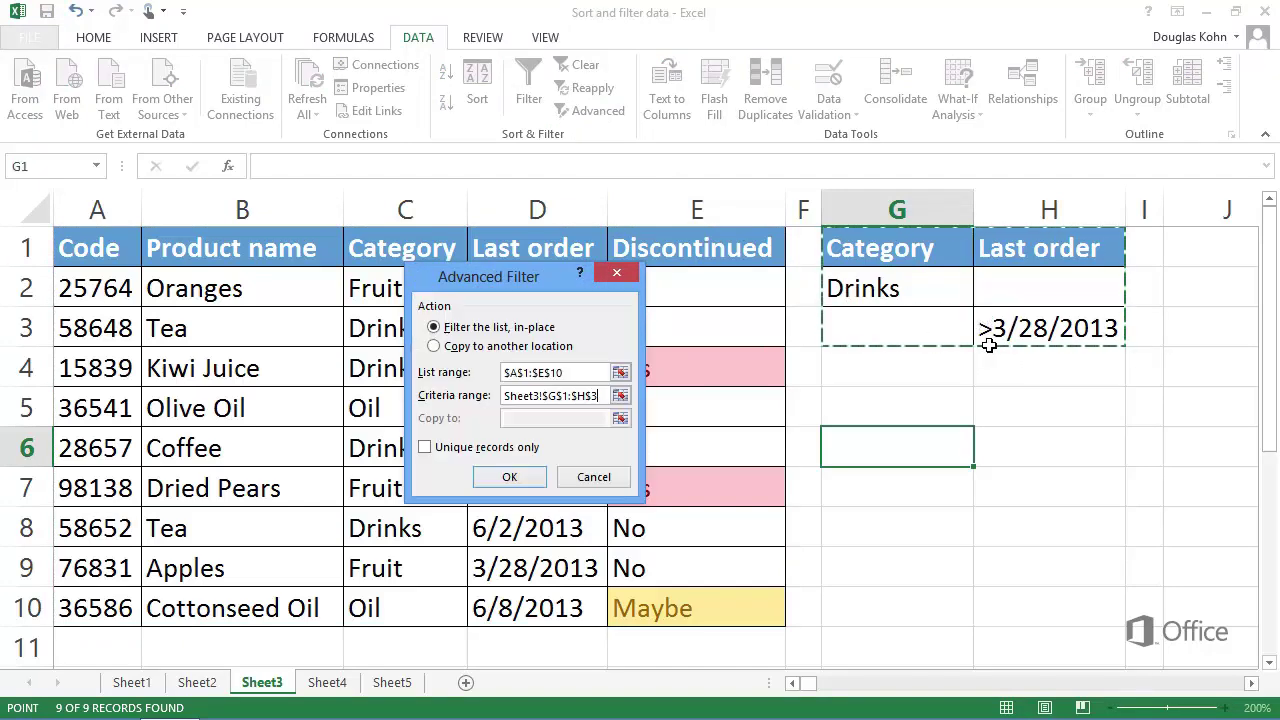
click(530, 480)
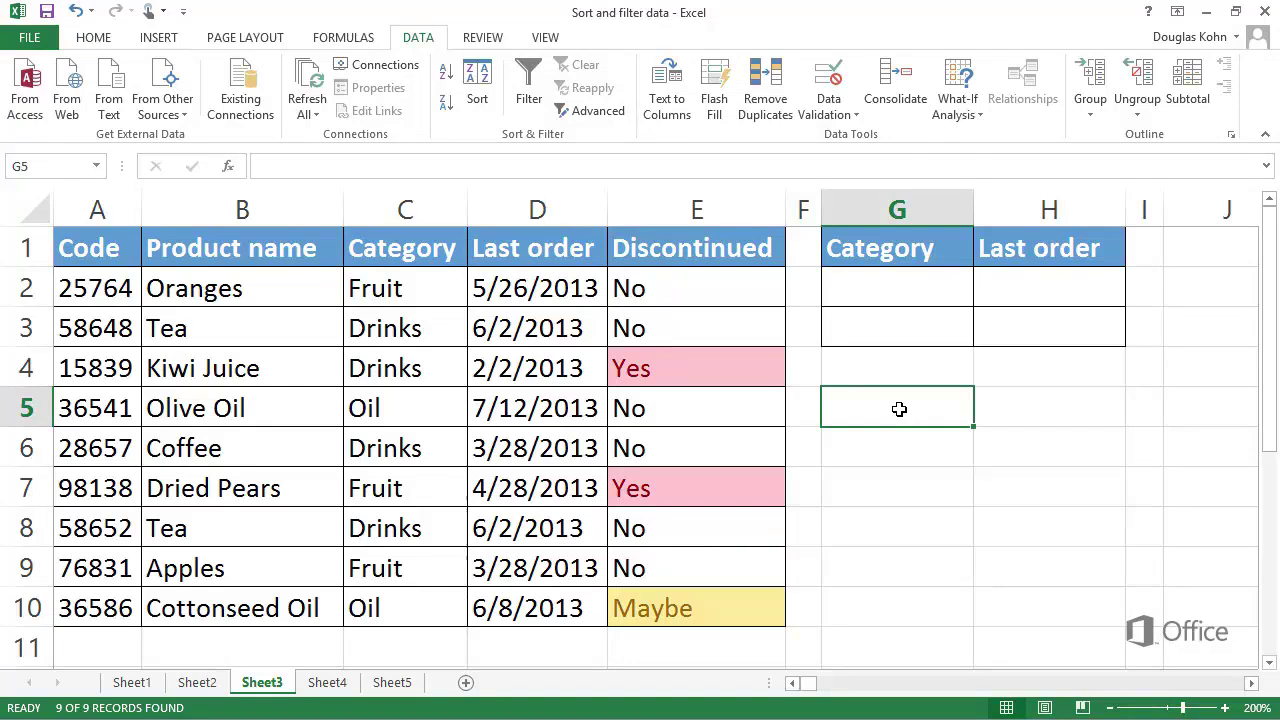
Enter the Category criterion <>*s in cell G2 to exclude categories ending in s.
click(888, 299)
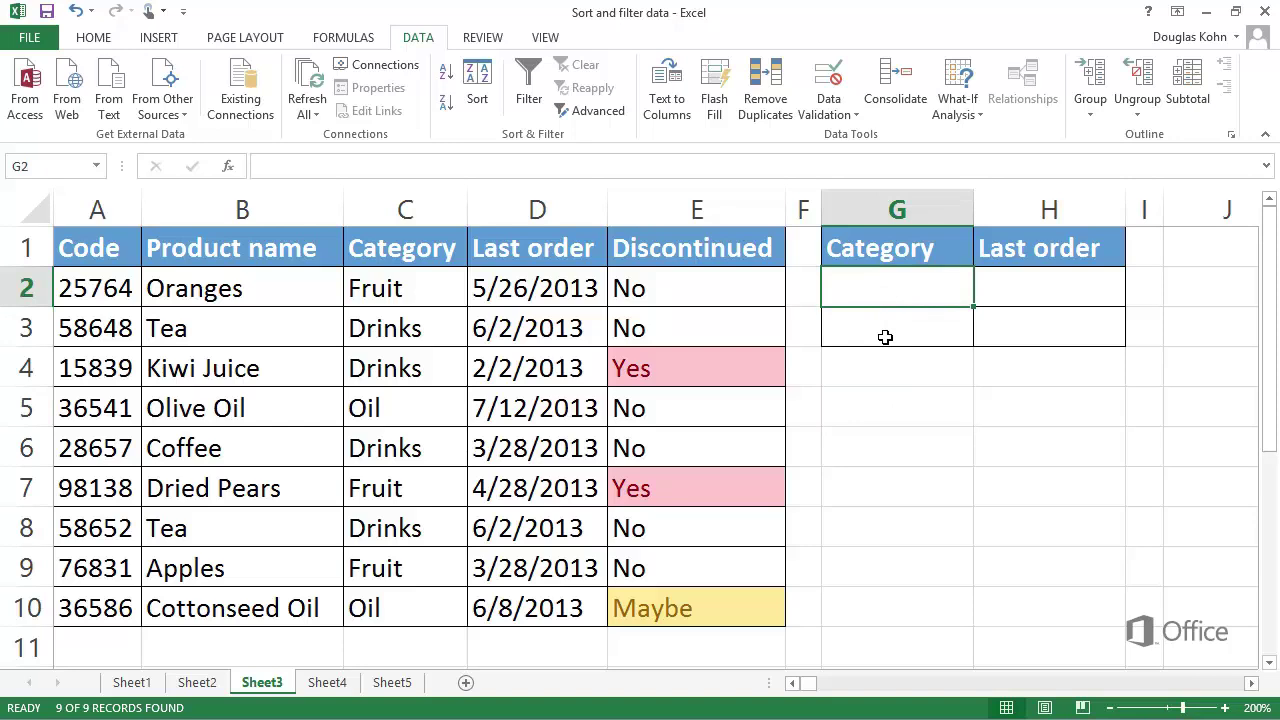
text(<>)
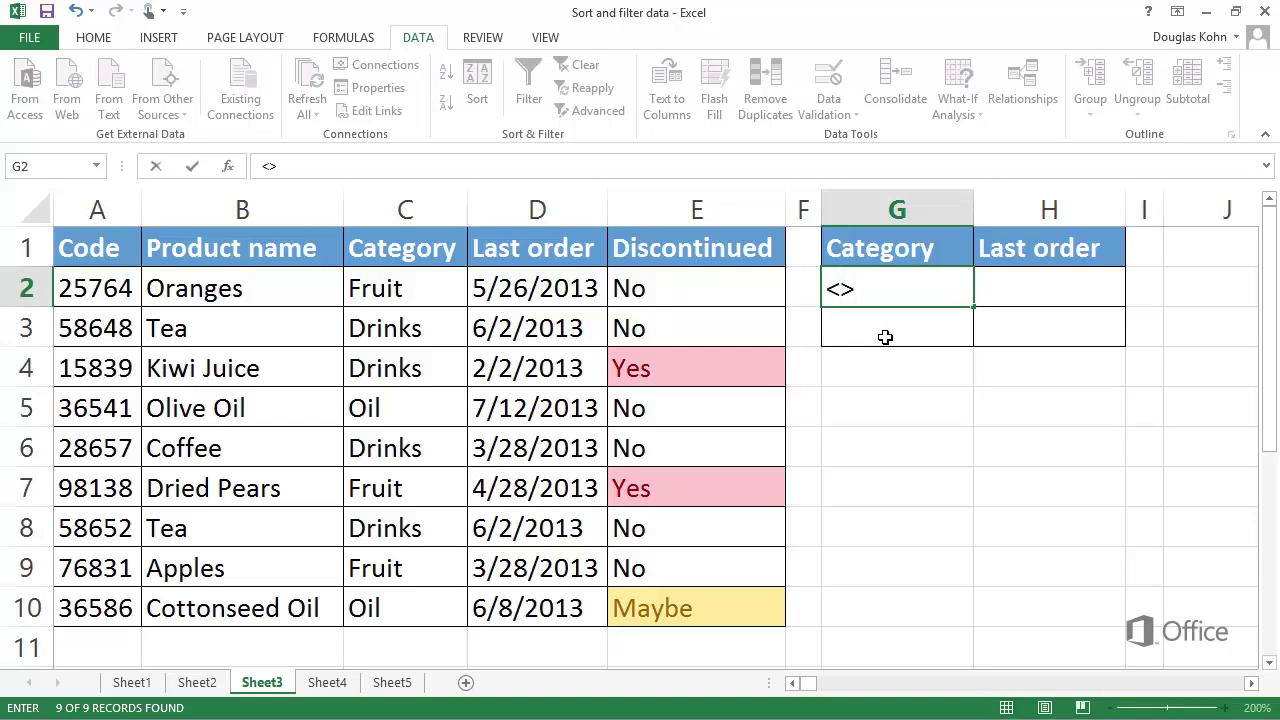
text(*s)
key(Return)
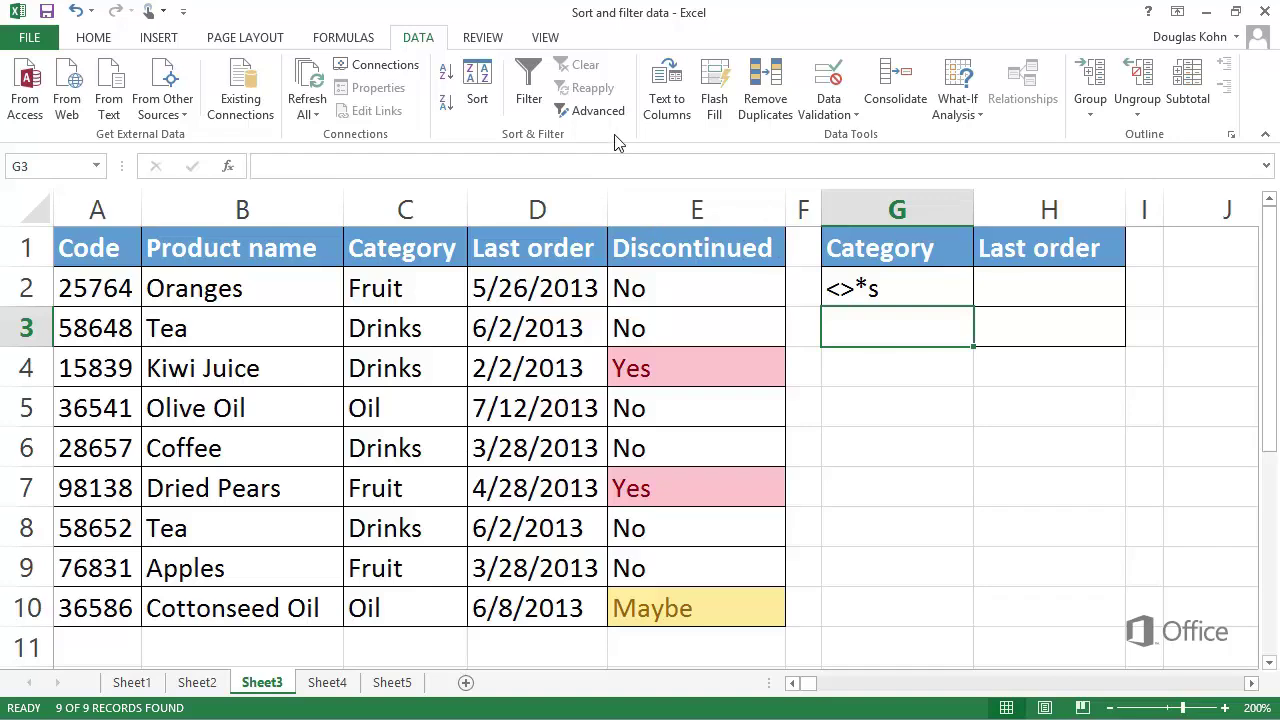
Run an advanced filter on A1:E10 with criteria range G1:G2, copying the results to another location starting at cell J1.
click(598, 112)
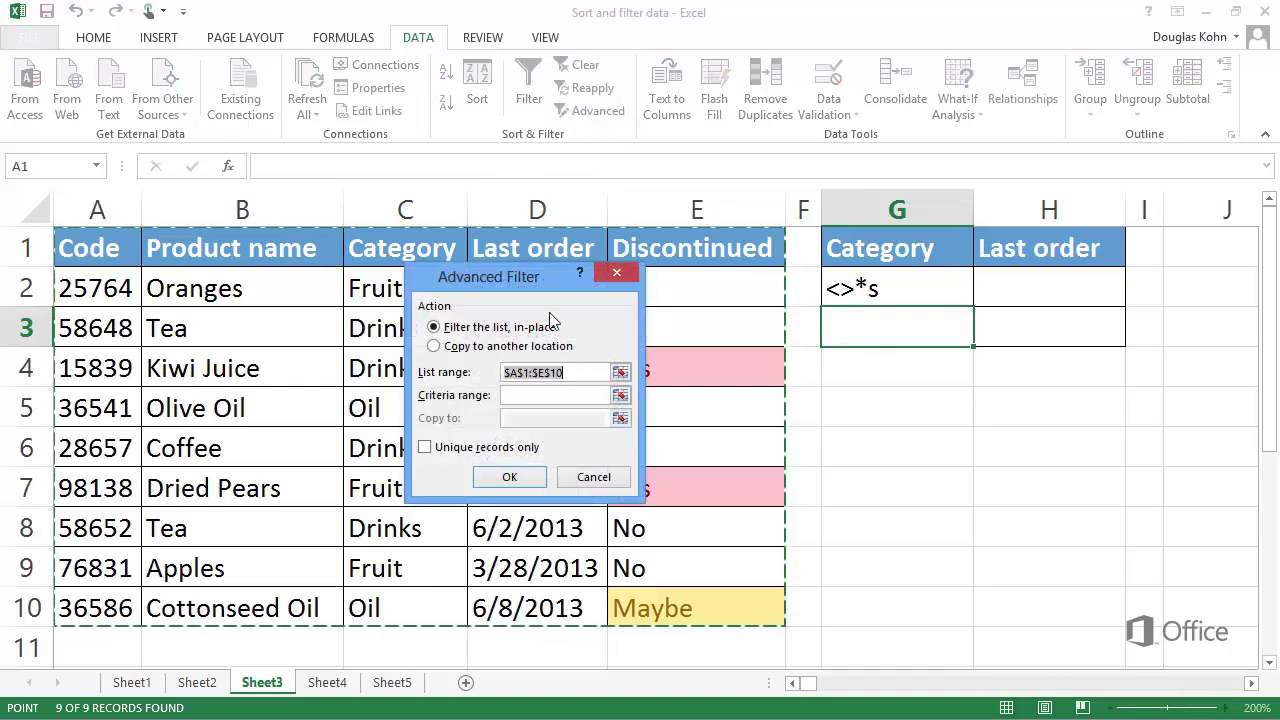
click(548, 396)
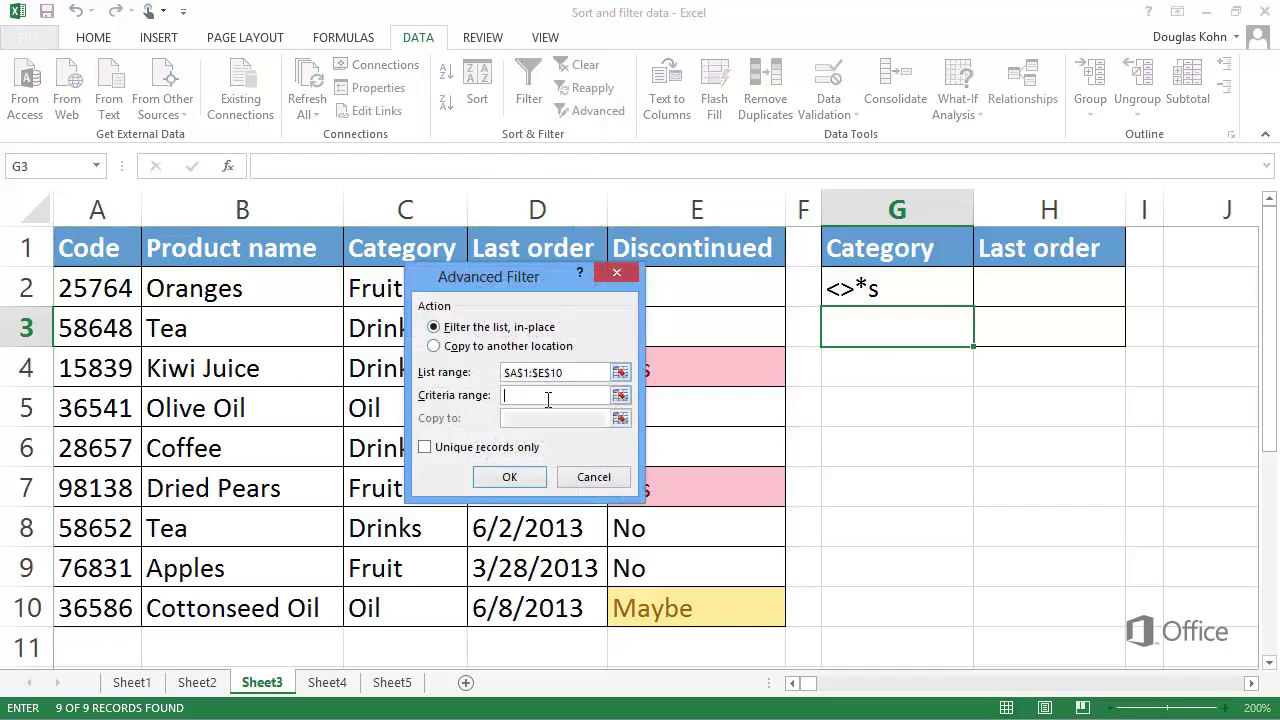
drag(852, 245, 862, 288)
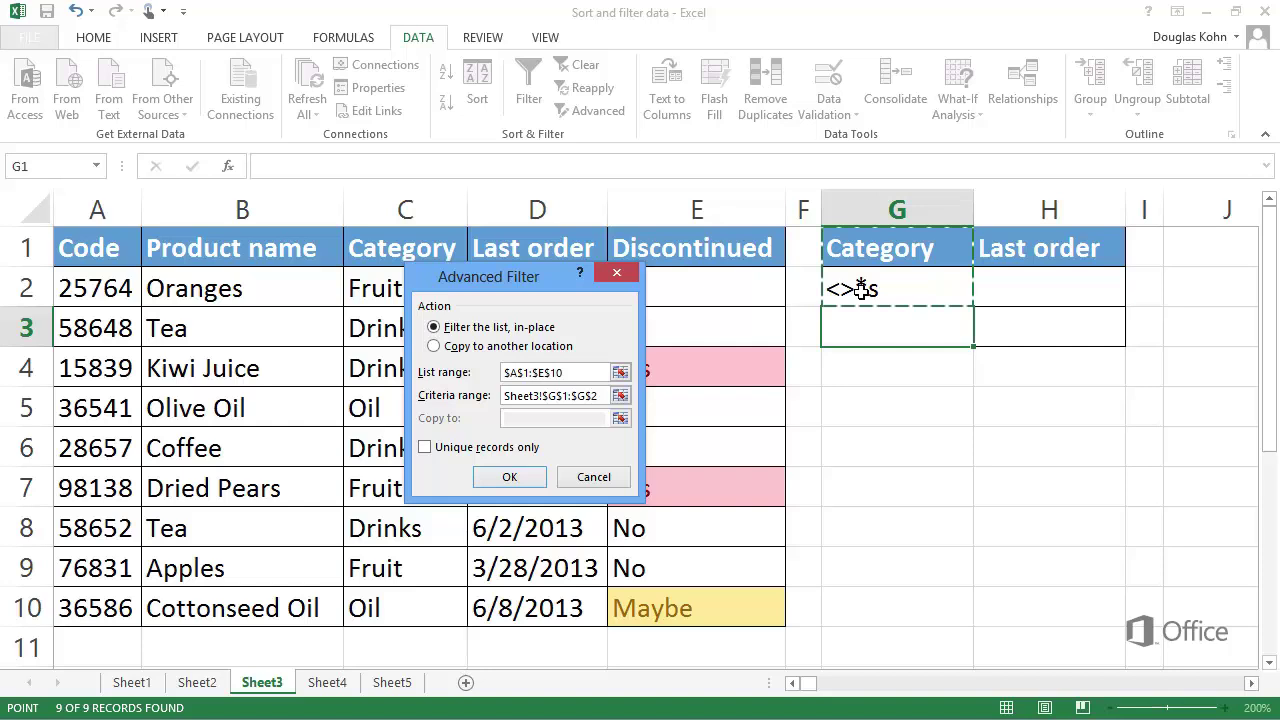
click(486, 347)
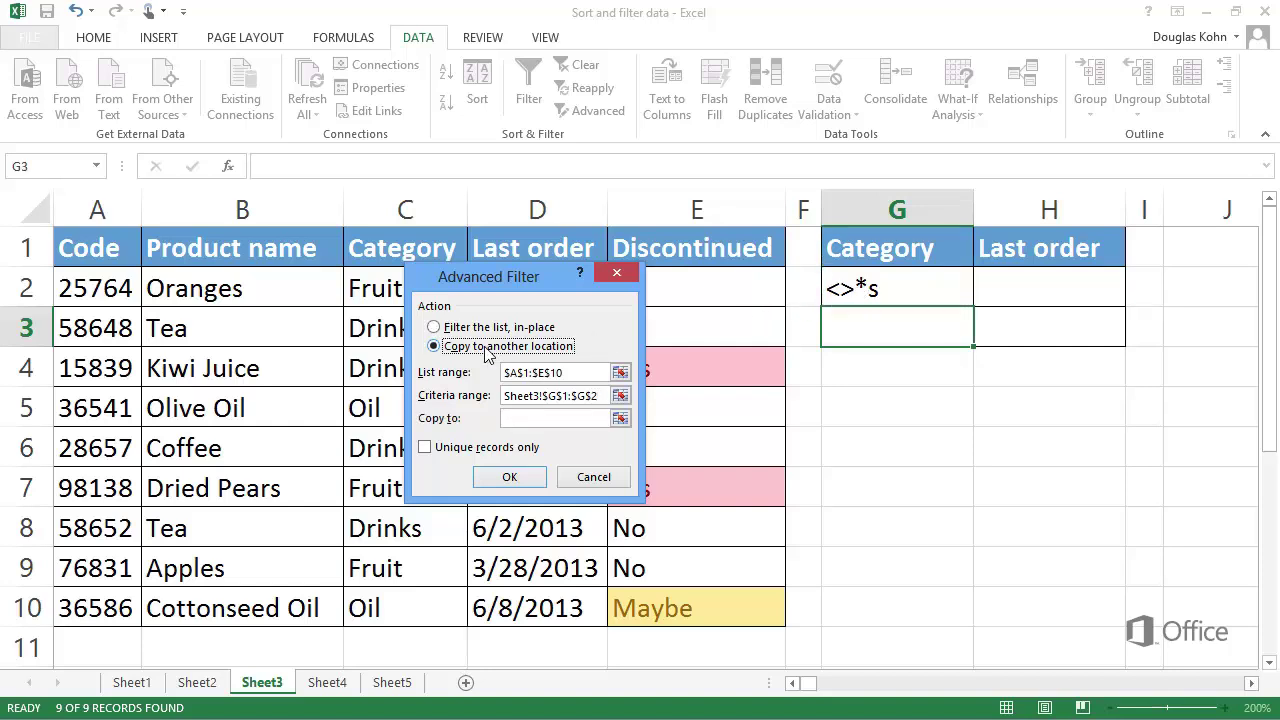
click(534, 422)
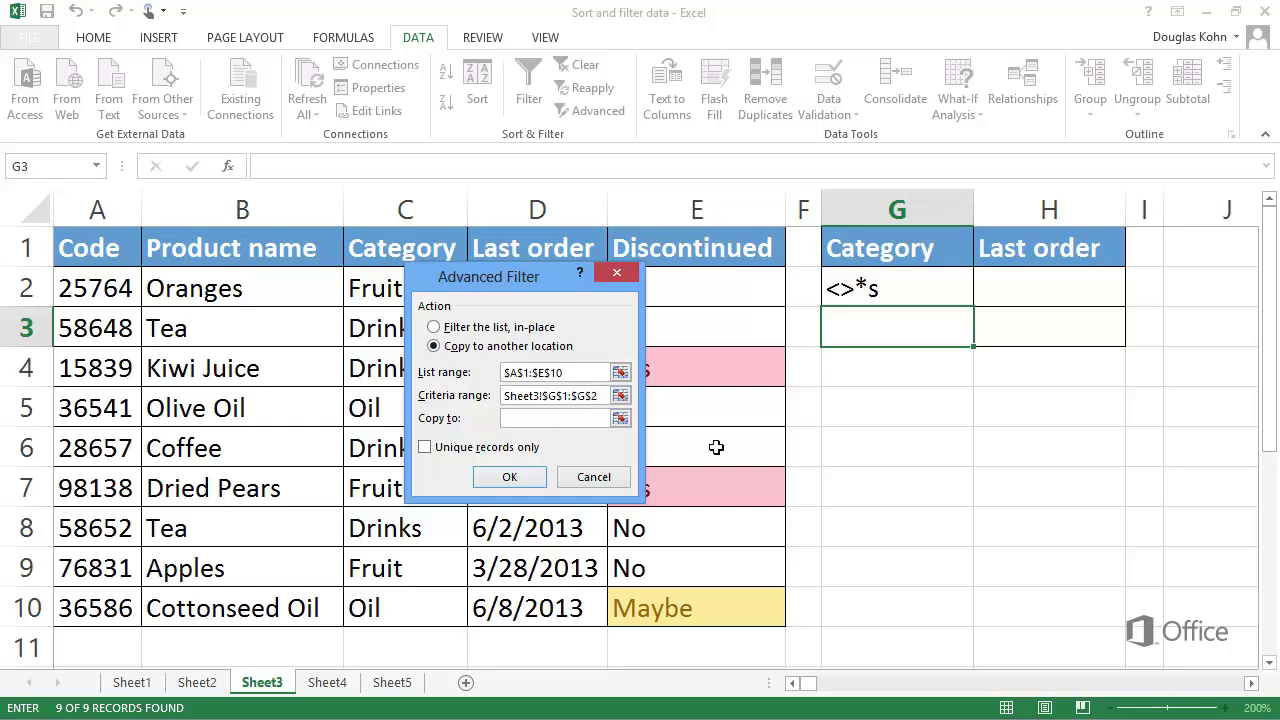
click(1196, 261)
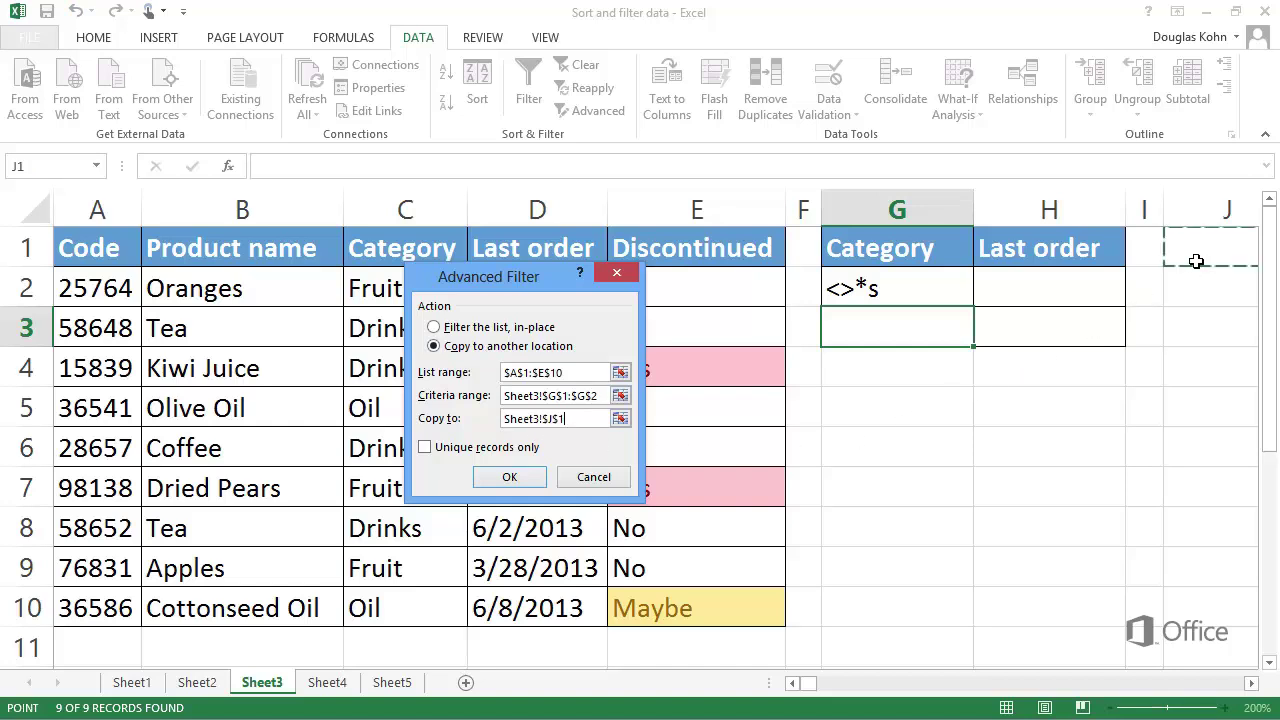
click(509, 477)
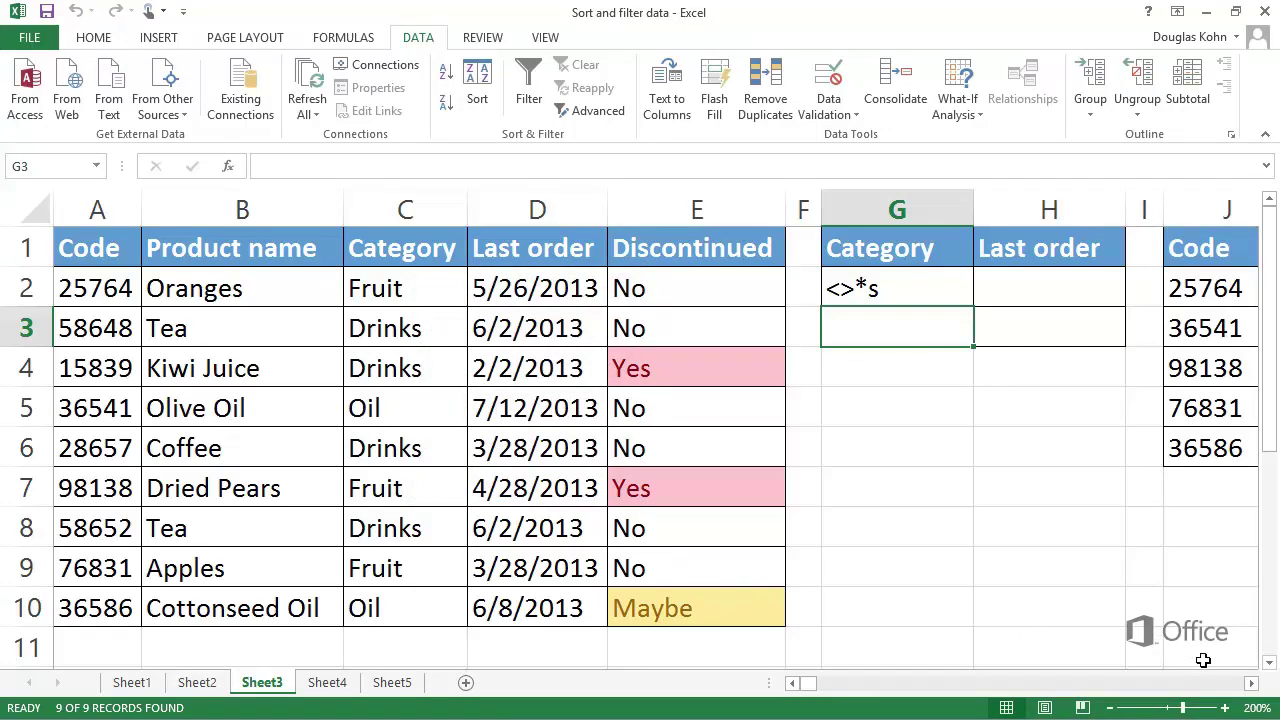
click(1249, 683)
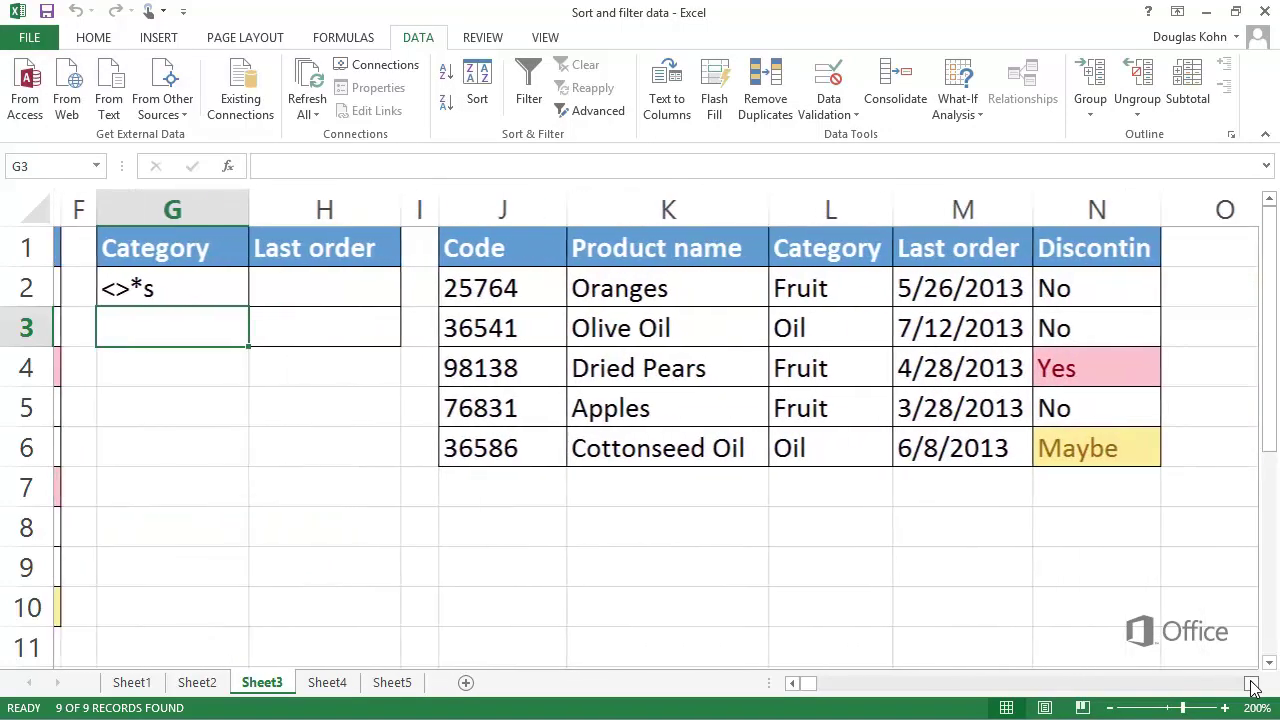